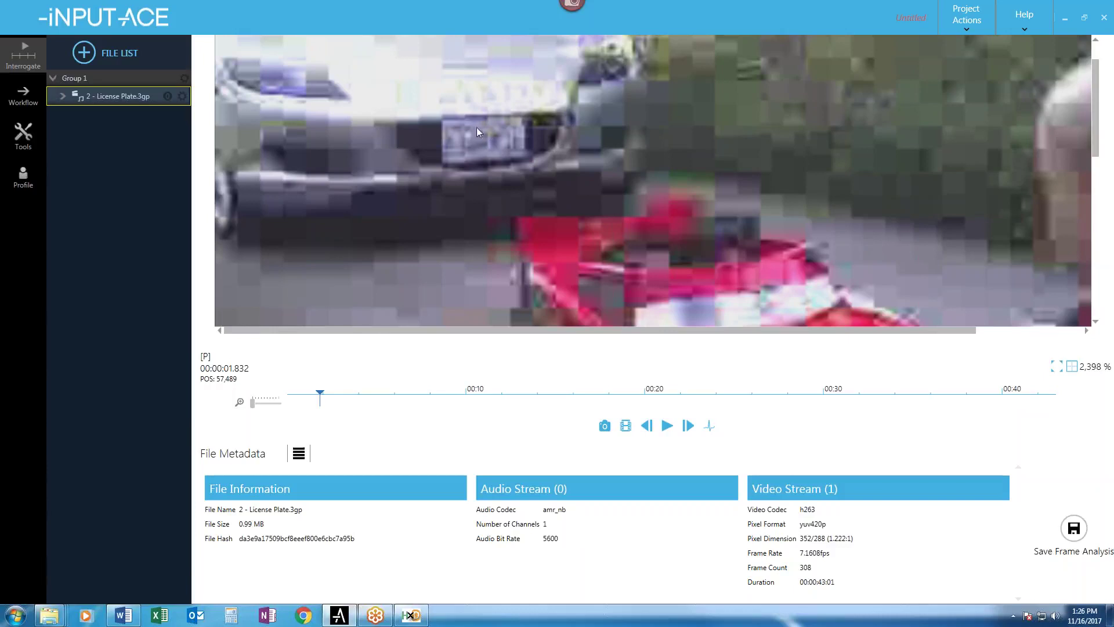
Zoom the clip to 3,598 % on the licence plate at the 00:00:04.412 I-frame.
{"action": "scroll", "coordinate": [485, 145], "scroll_direction": "down", "scroll_amount": 3}
{"action": "scroll", "coordinate": [503, 202], "scroll_direction": "up", "scroll_amount": 5}
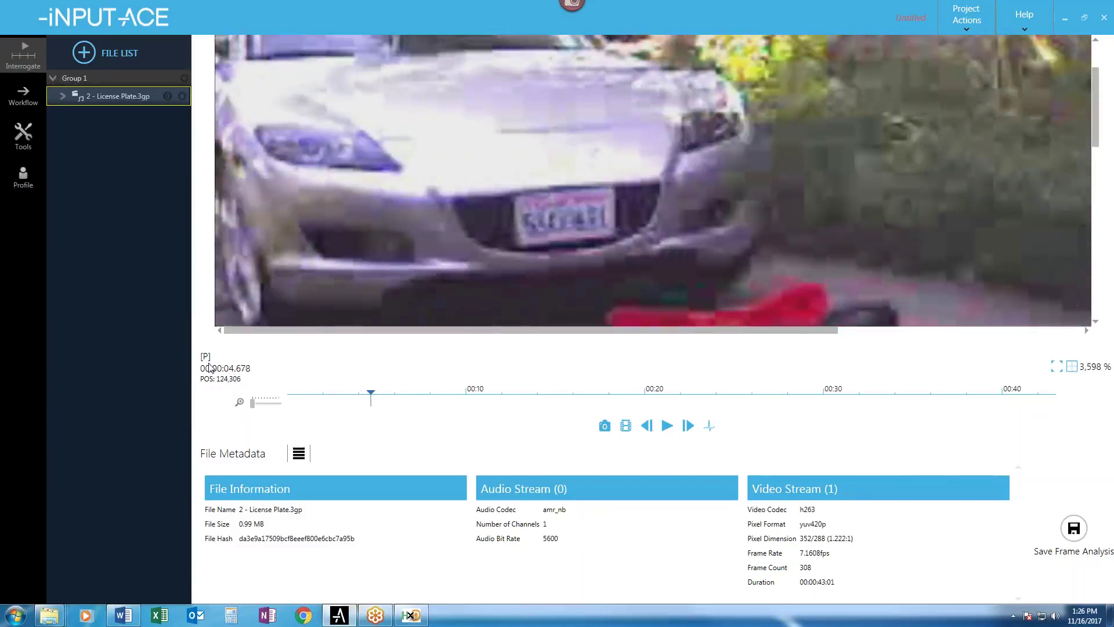
{"action": "scroll", "coordinate": [554, 264], "scroll_direction": "down", "scroll_amount": 3}
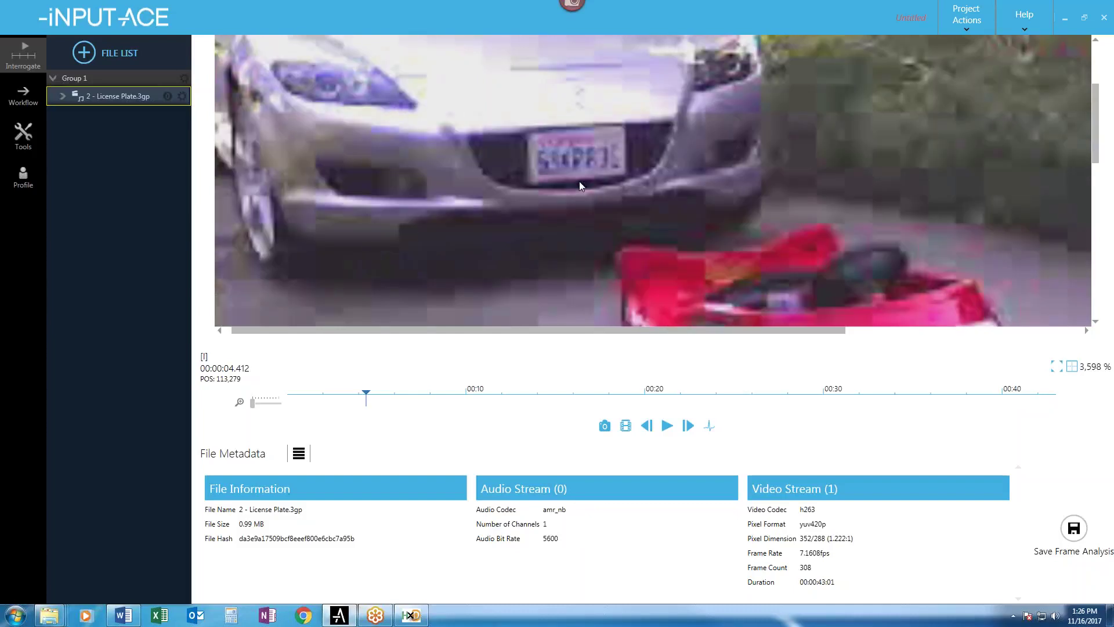
{"action": "key", "text": "Left"}
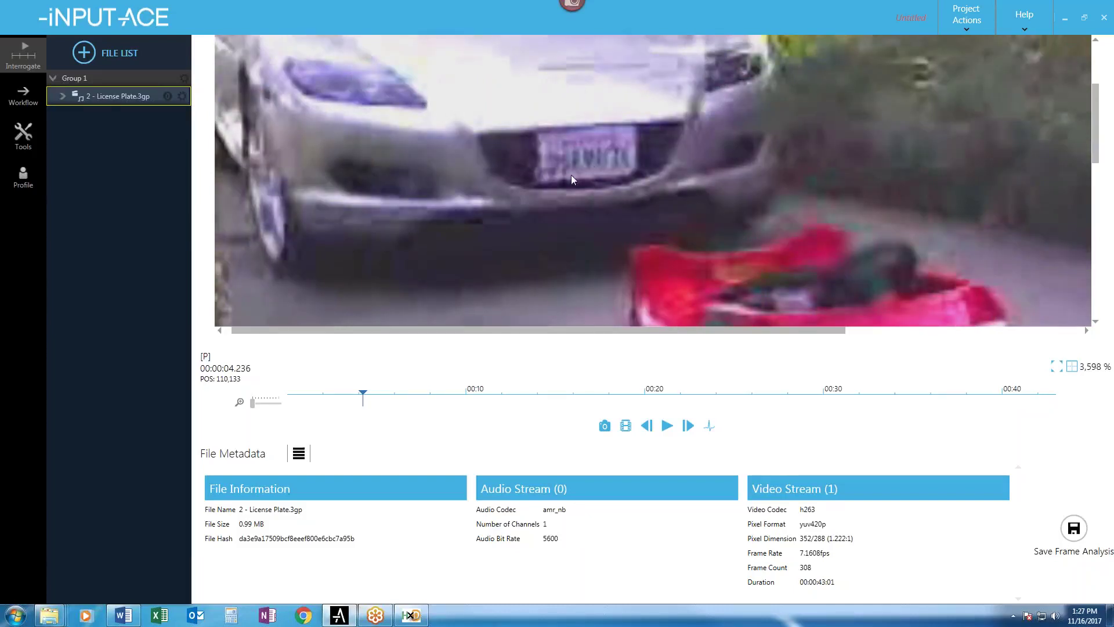
{"action": "key", "text": "Right"}
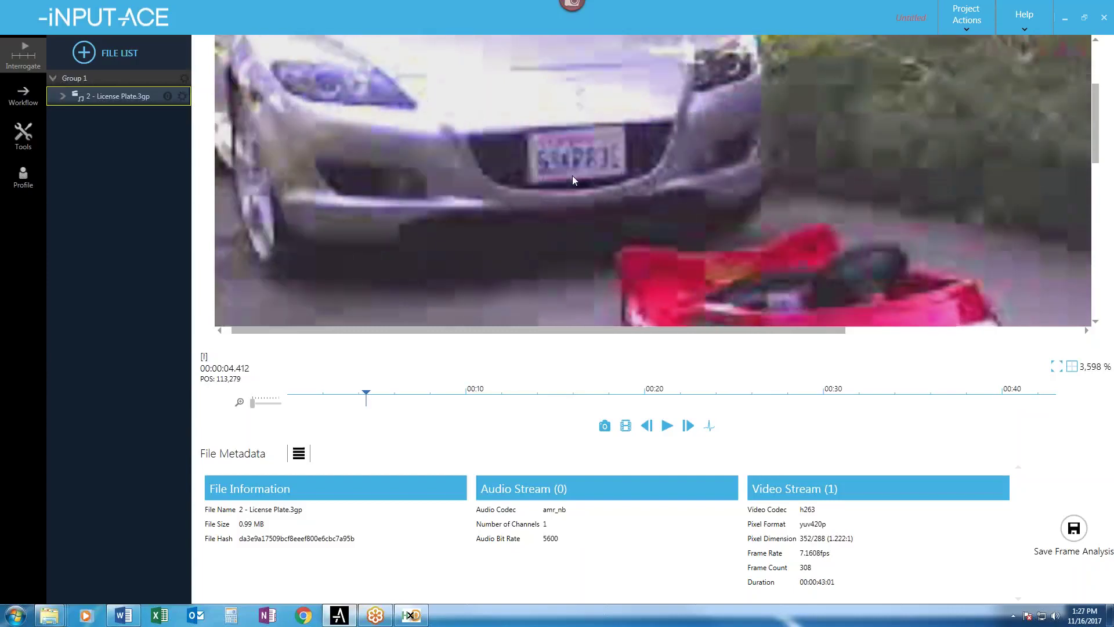
{"action": "key", "text": "Left"}
{"action": "key", "text": "Right"}
{"action": "key", "text": "Left"}
{"action": "key", "text": "Right"}
{"action": "key", "text": "Left"}
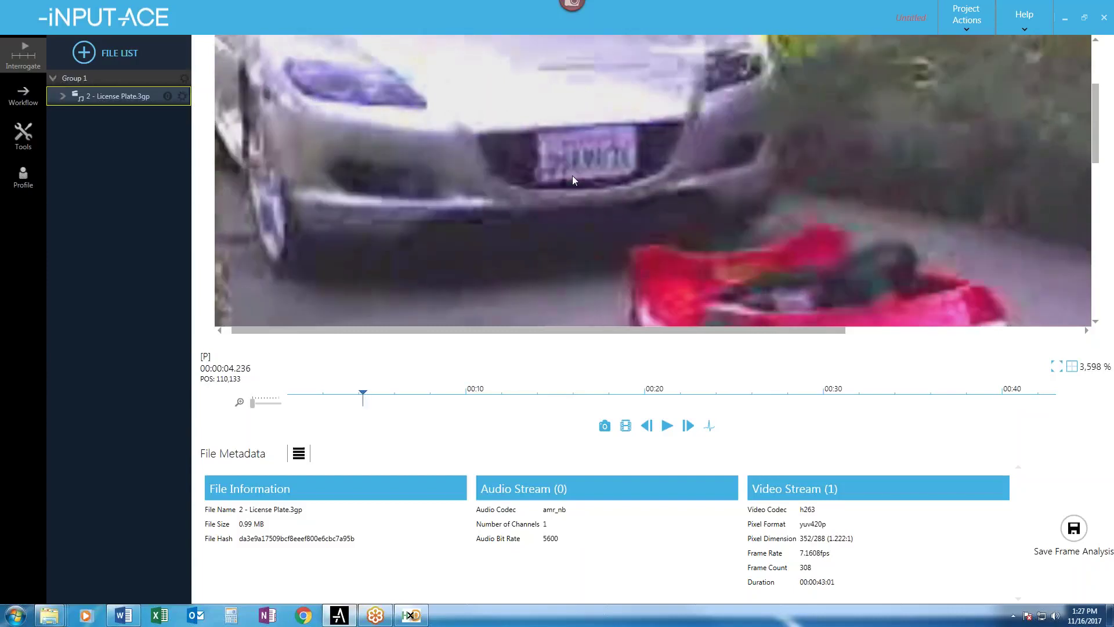
{"action": "key", "text": "Right"}
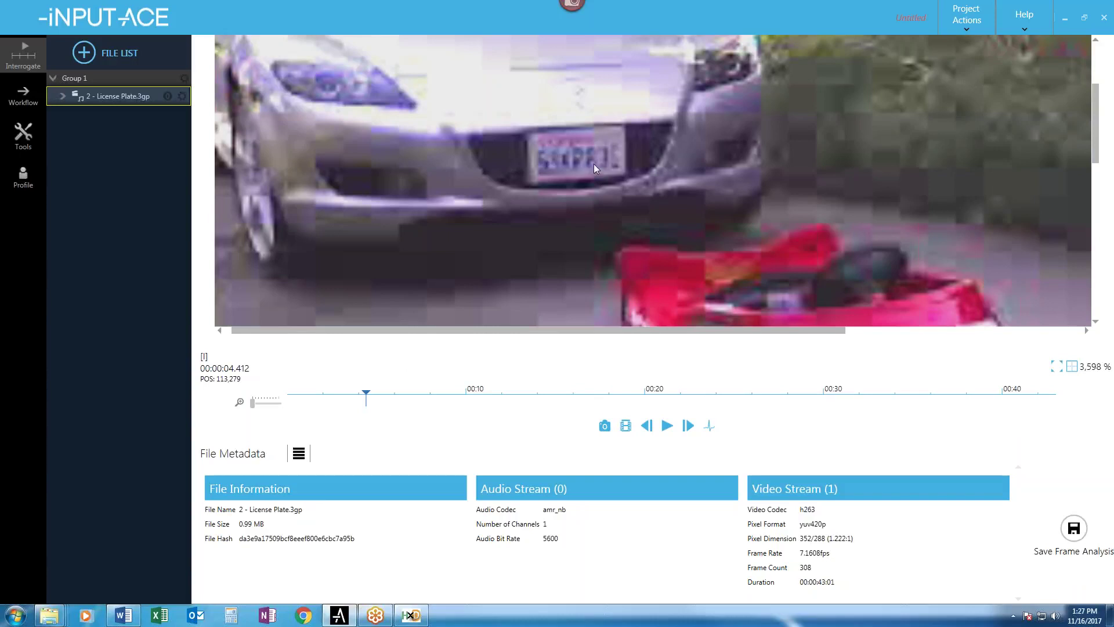
{"action": "left_click", "coordinate": [12, 97]}
Add a Resize filter block from the Filters menu and position it on the workflow canvas.
{"action": "left_click", "coordinate": [65, 97]}
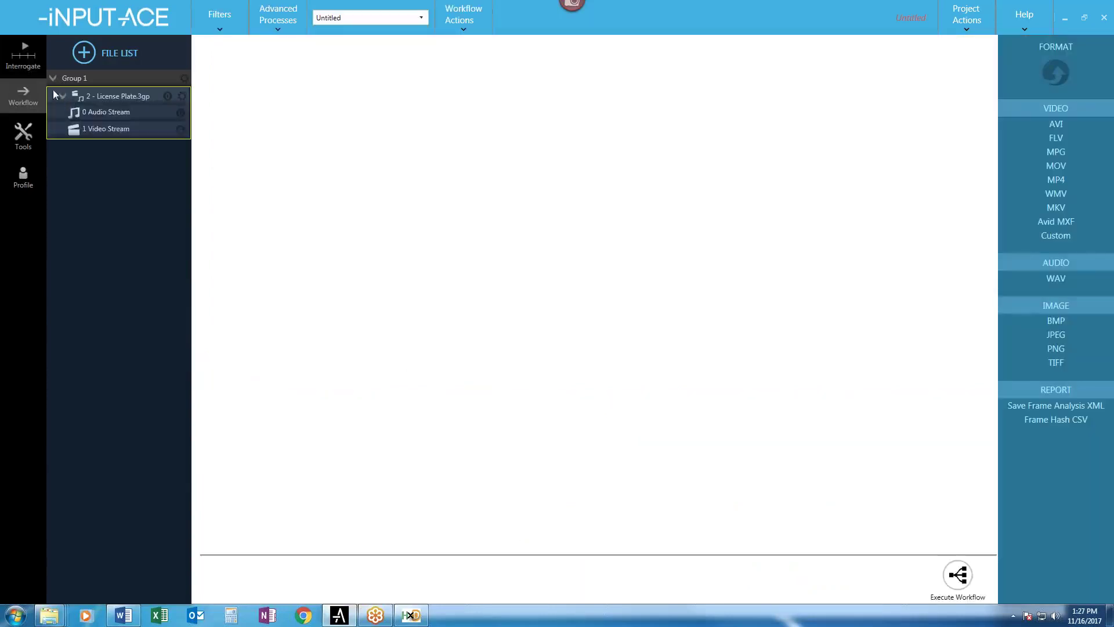
{"action": "left_click", "coordinate": [63, 96]}
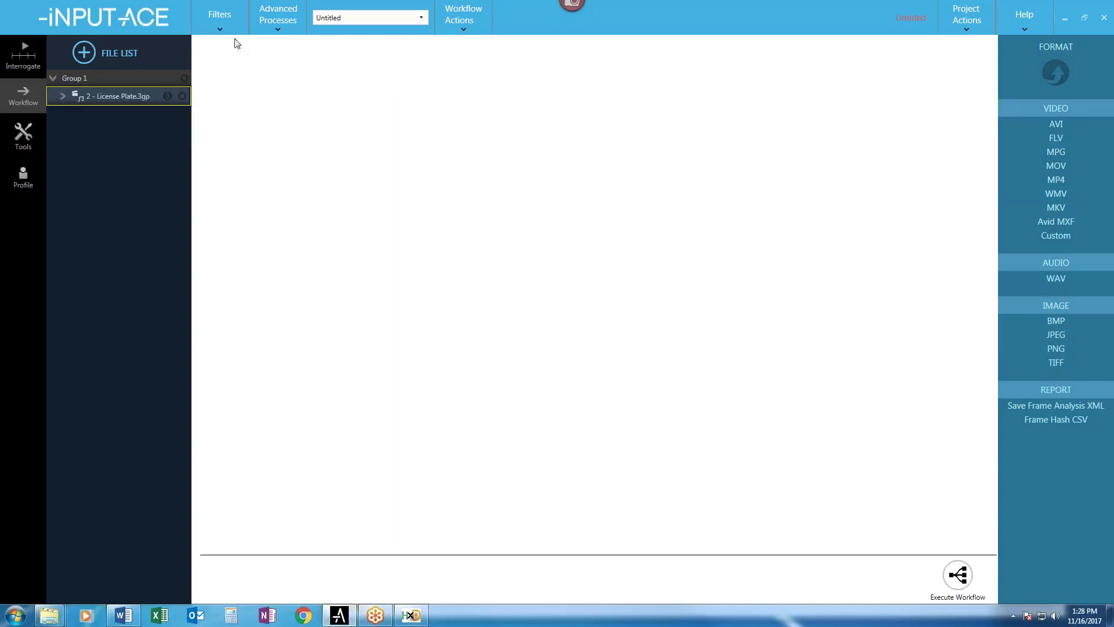
{"action": "left_click", "coordinate": [221, 21]}
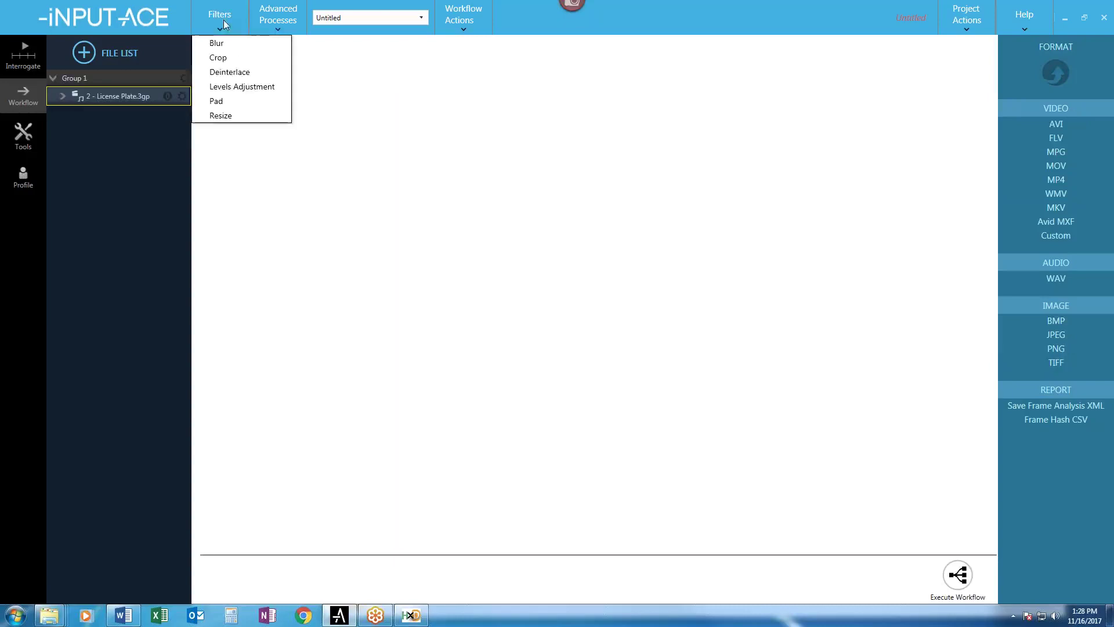
{"action": "left_click", "coordinate": [281, 21]}
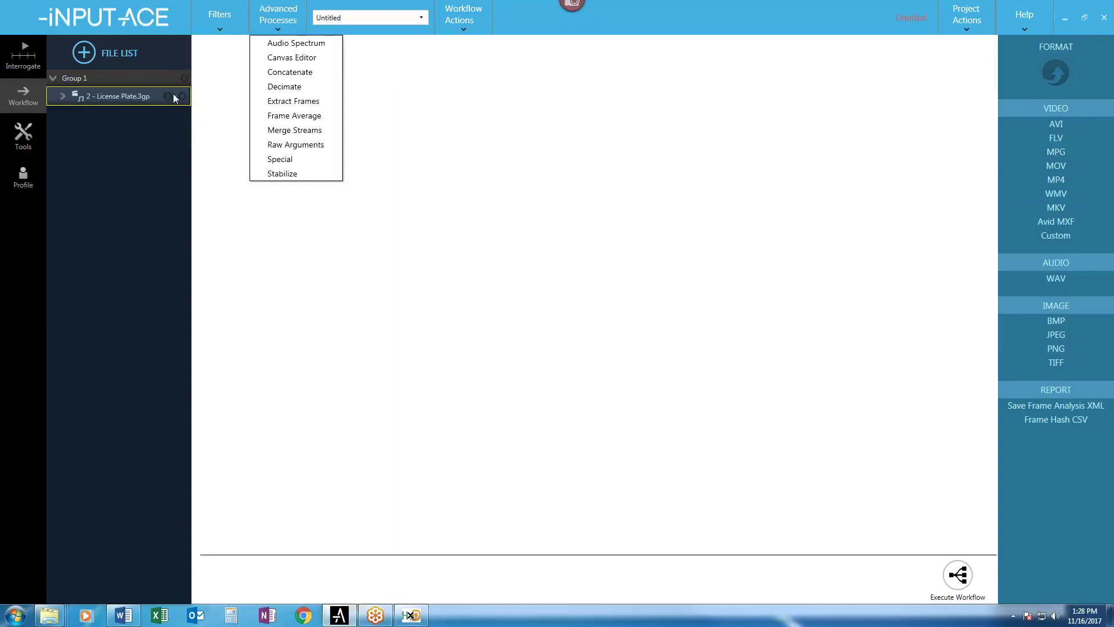
{"action": "left_click", "coordinate": [223, 15]}
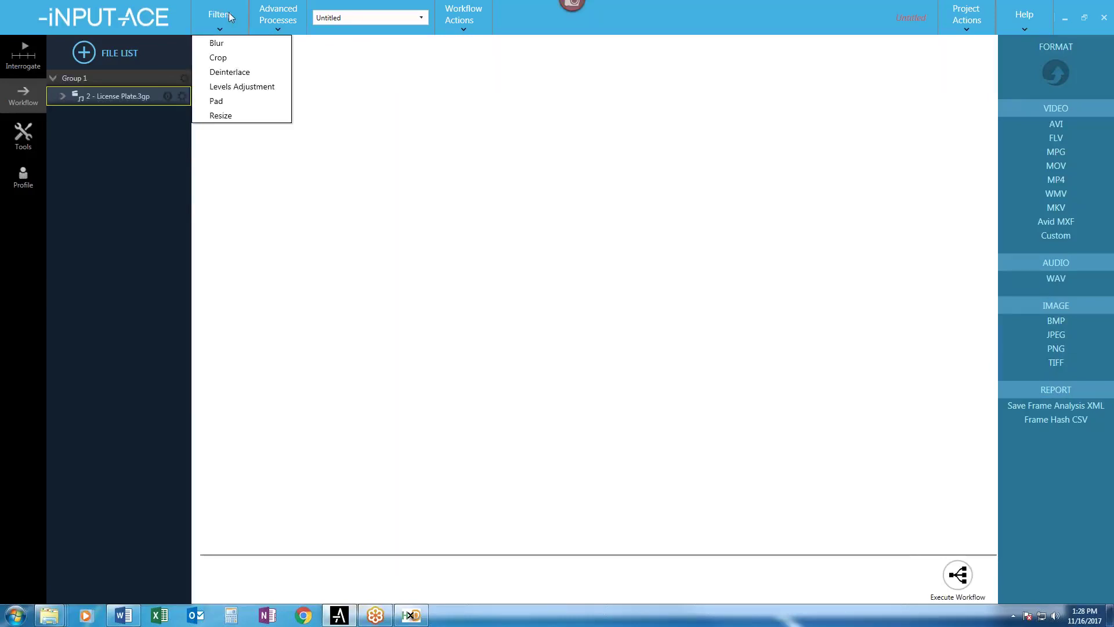
{"action": "left_click", "coordinate": [240, 117]}
{"action": "left_click_drag", "start_coordinate": [389, 119], "coordinate": [346, 132]}
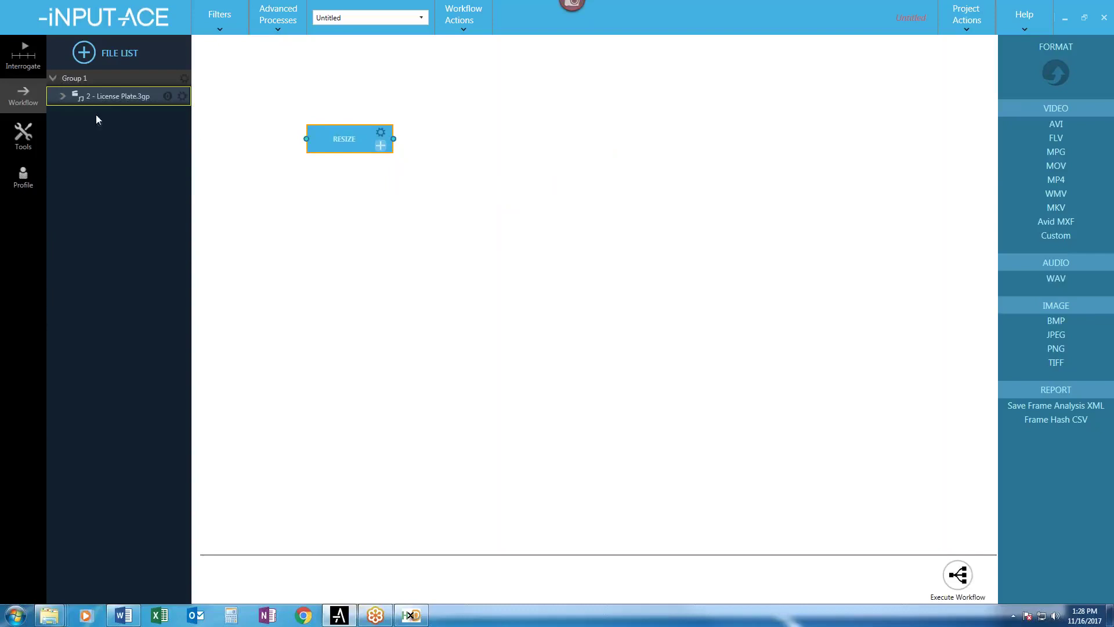
Link the License Plate file to Resize and set width 352*2, aspect ratio kept, NearestNeighbor.
{"action": "left_click", "coordinate": [120, 100]}
{"action": "left_click_drag", "start_coordinate": [194, 96], "coordinate": [417, 181]}
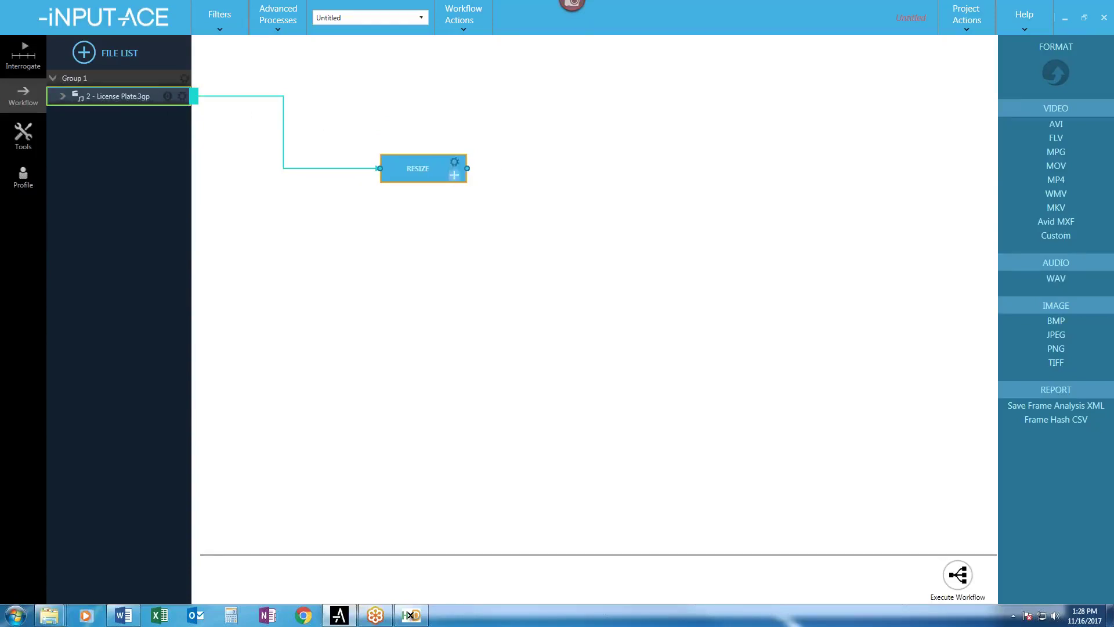
{"action": "left_click", "coordinate": [454, 163]}
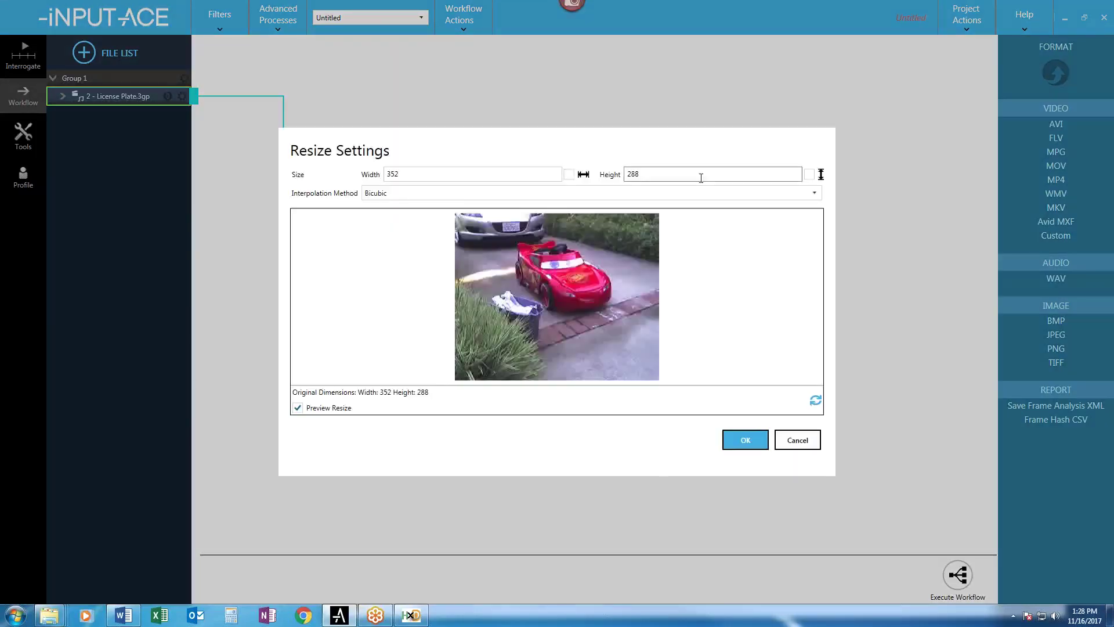
{"action": "double_click", "coordinate": [423, 178]}
{"action": "left_click", "coordinate": [423, 178]}
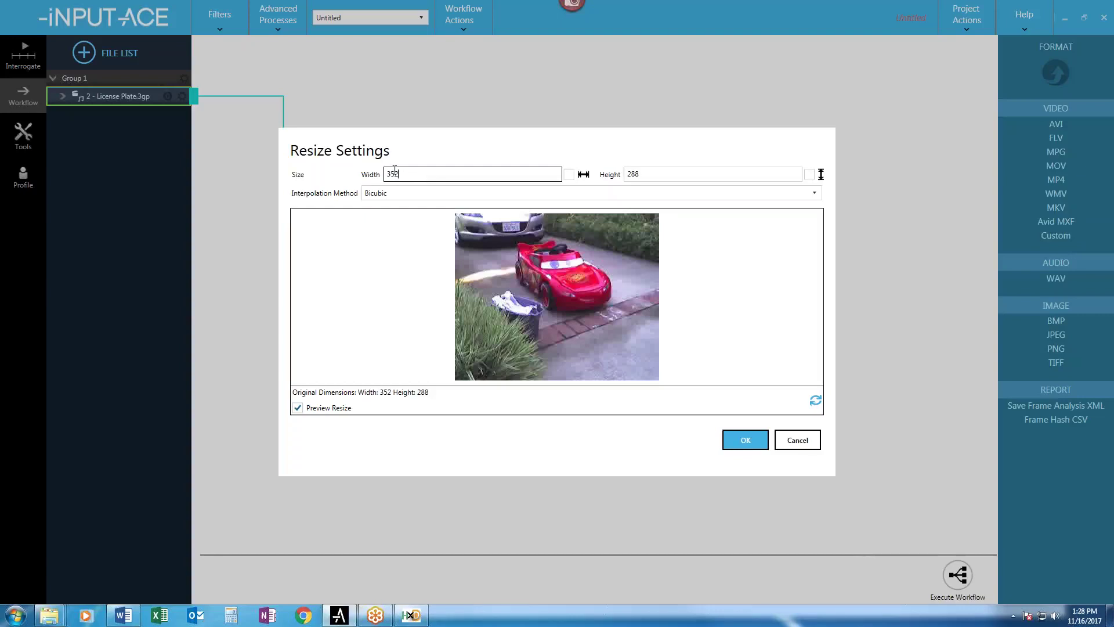
{"action": "double_click", "coordinate": [404, 175]}
{"action": "left_click", "coordinate": [407, 176]}
{"action": "type", "text": "*2"}
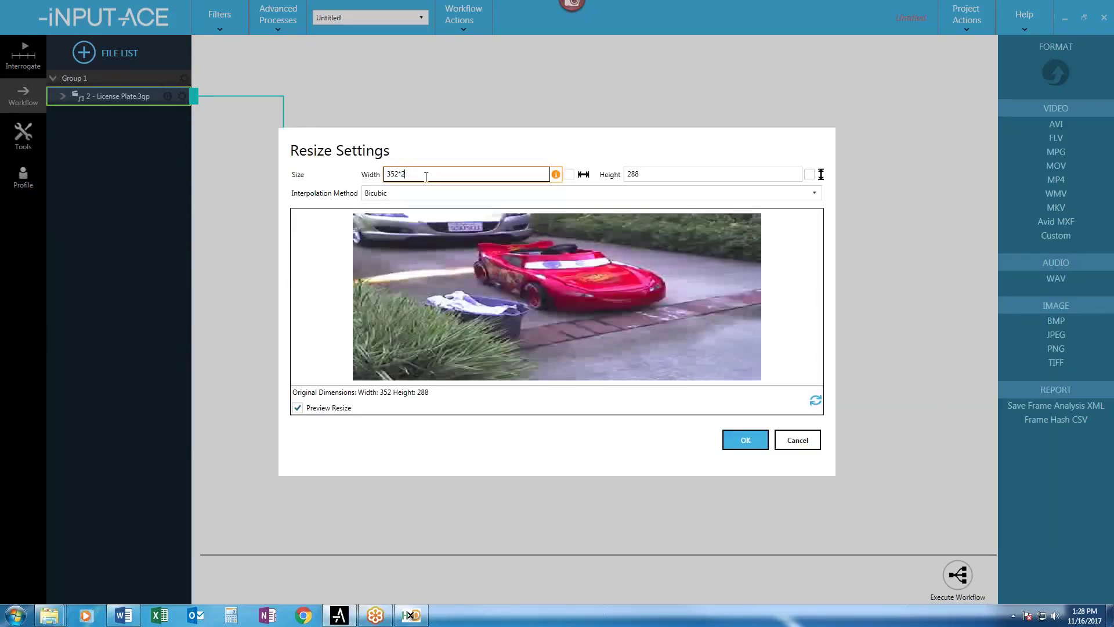
{"action": "left_click", "coordinate": [810, 176]}
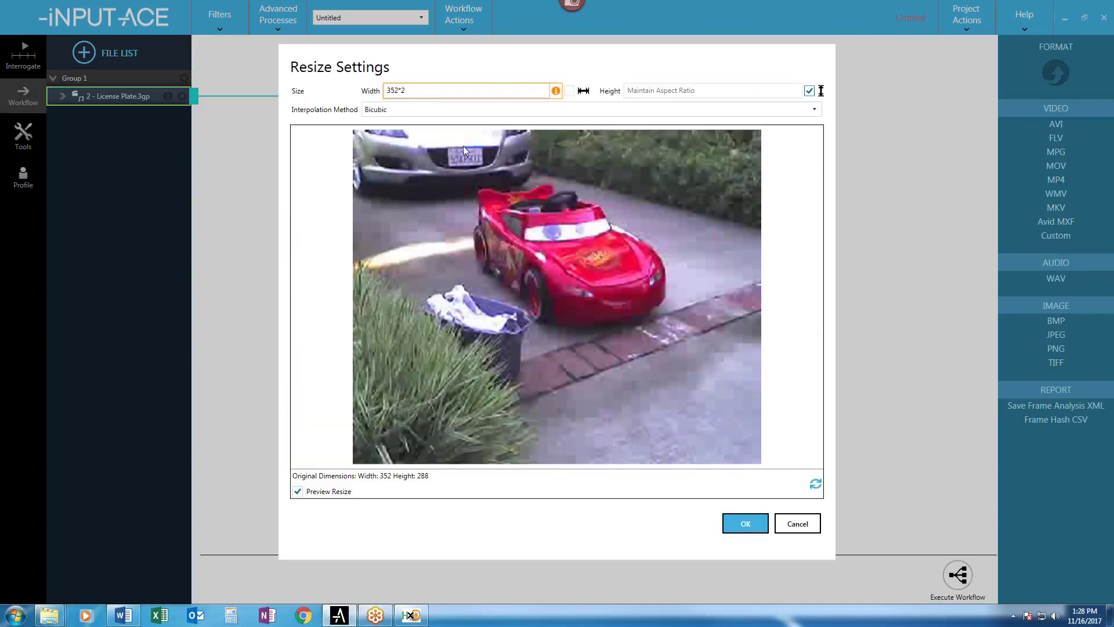
{"action": "left_click", "coordinate": [416, 110]}
{"action": "left_click", "coordinate": [417, 145]}
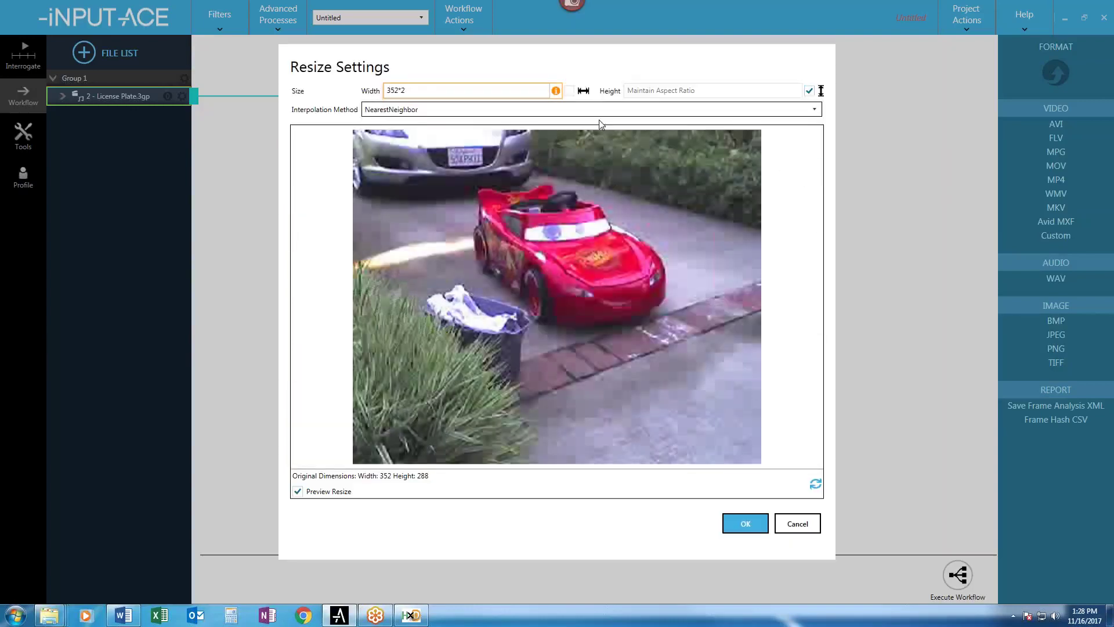
{"action": "left_click", "coordinate": [733, 526]}
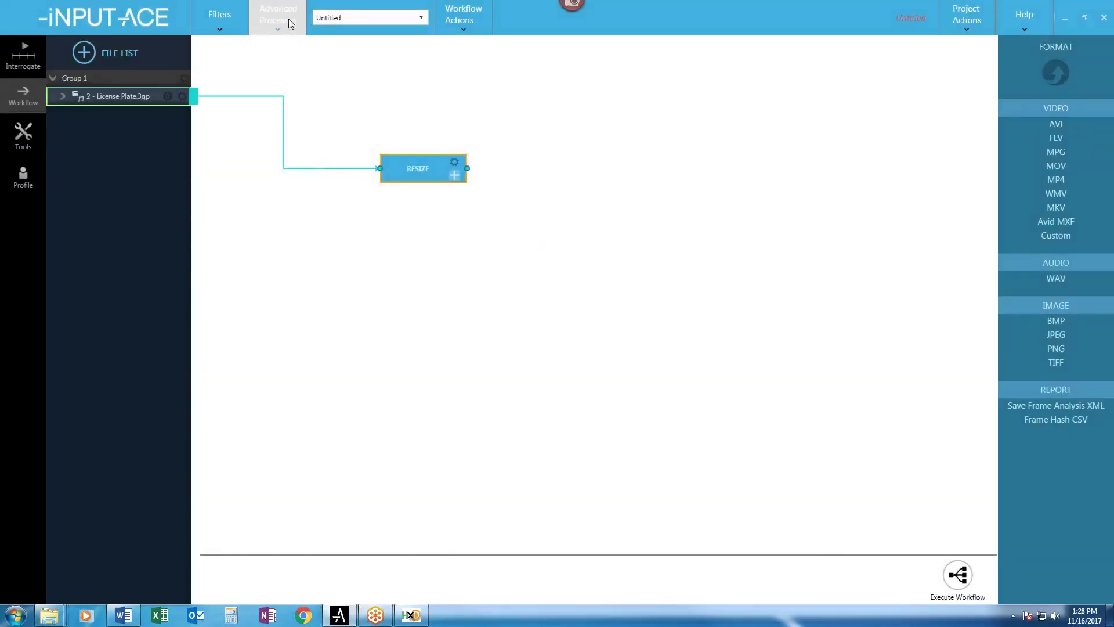
Add an Extract Frames step to the right of Resize and connect Resize's output to it.
{"action": "left_click", "coordinate": [290, 22]}
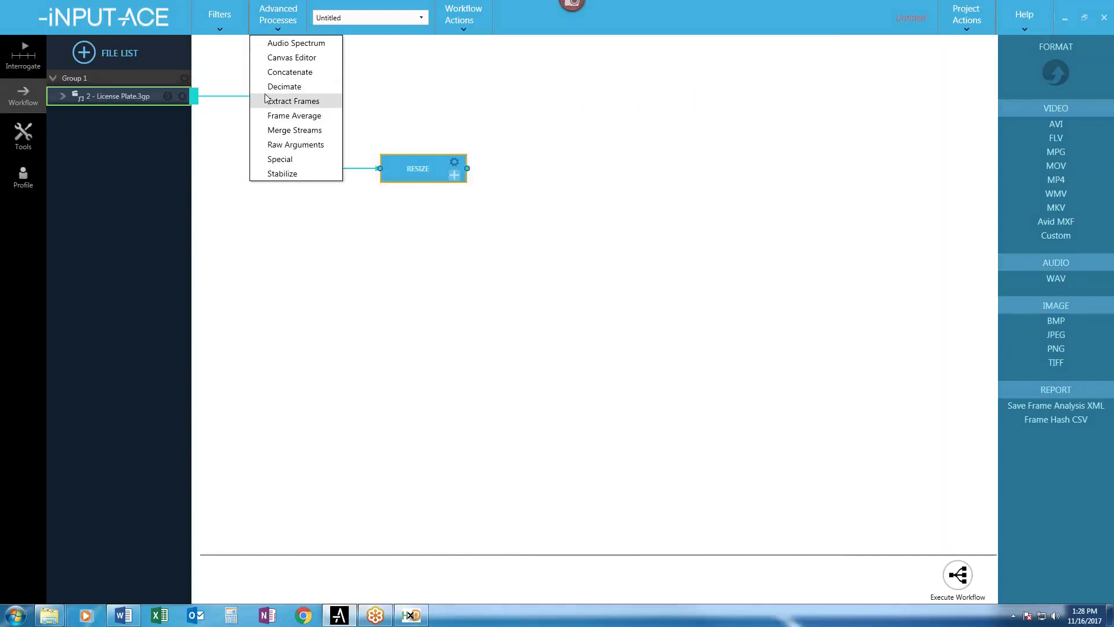
{"action": "left_click", "coordinate": [301, 105]}
{"action": "left_click_drag", "start_coordinate": [360, 121], "coordinate": [569, 119]}
{"action": "left_click_drag", "start_coordinate": [468, 168], "coordinate": [559, 125]}
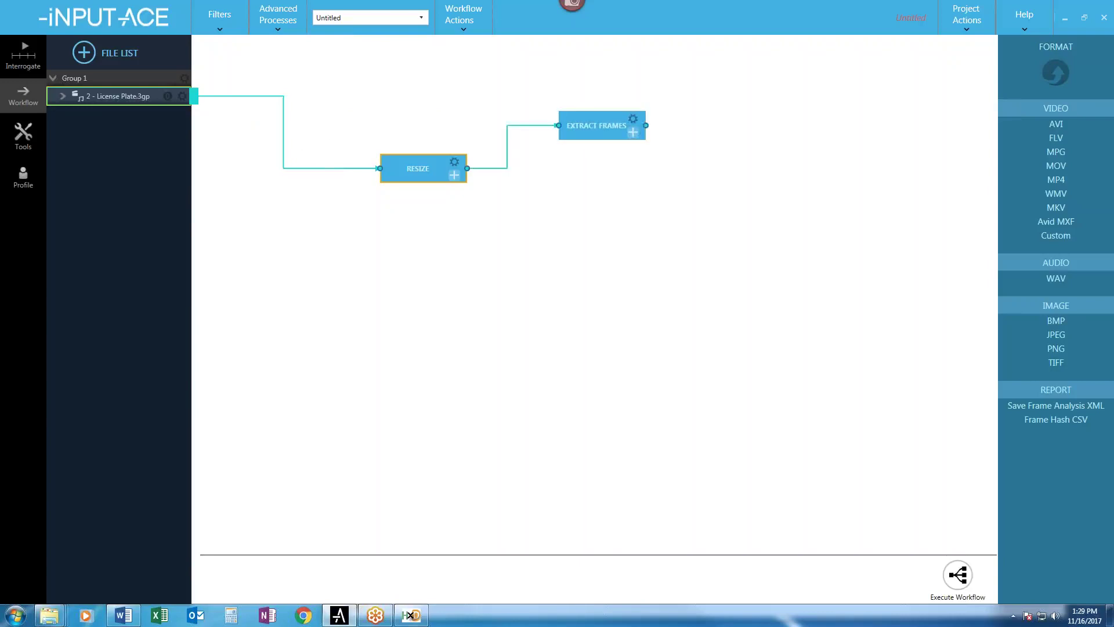
Set Extract Frames to extract I Frames only and tidy the node layout.
{"action": "left_click", "coordinate": [634, 119]}
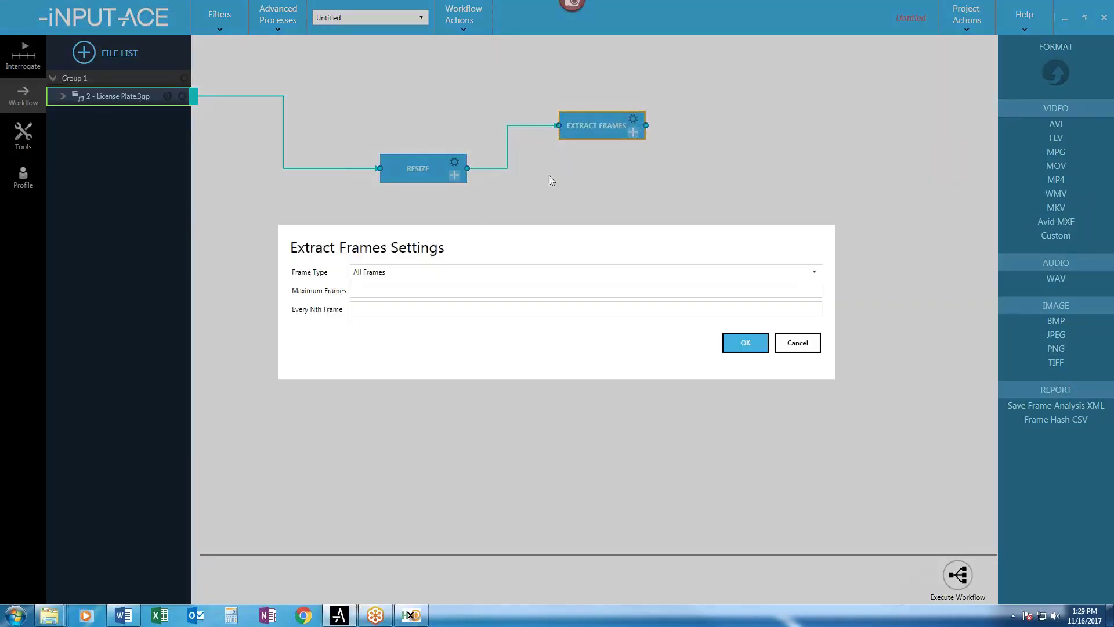
{"action": "left_click", "coordinate": [354, 273]}
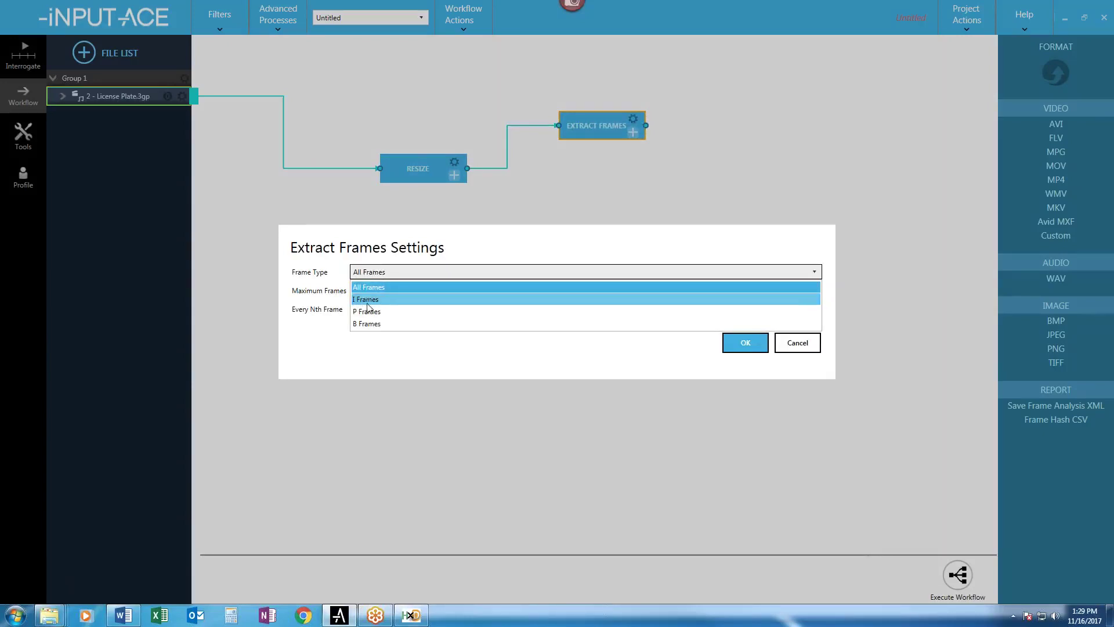
{"action": "left_click", "coordinate": [382, 302]}
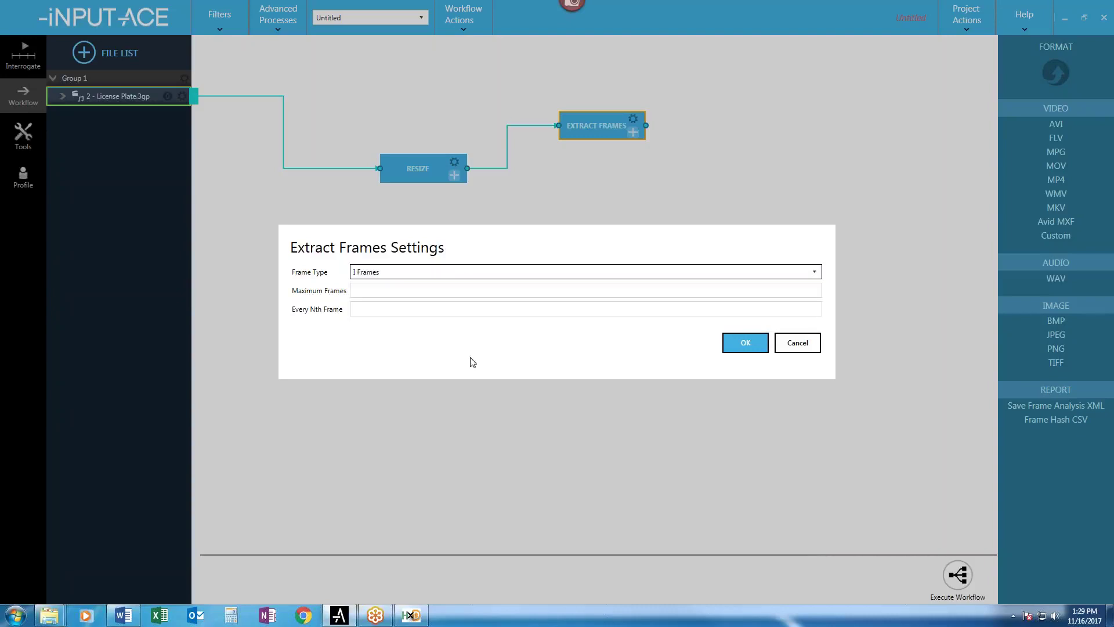
{"action": "left_click", "coordinate": [745, 342]}
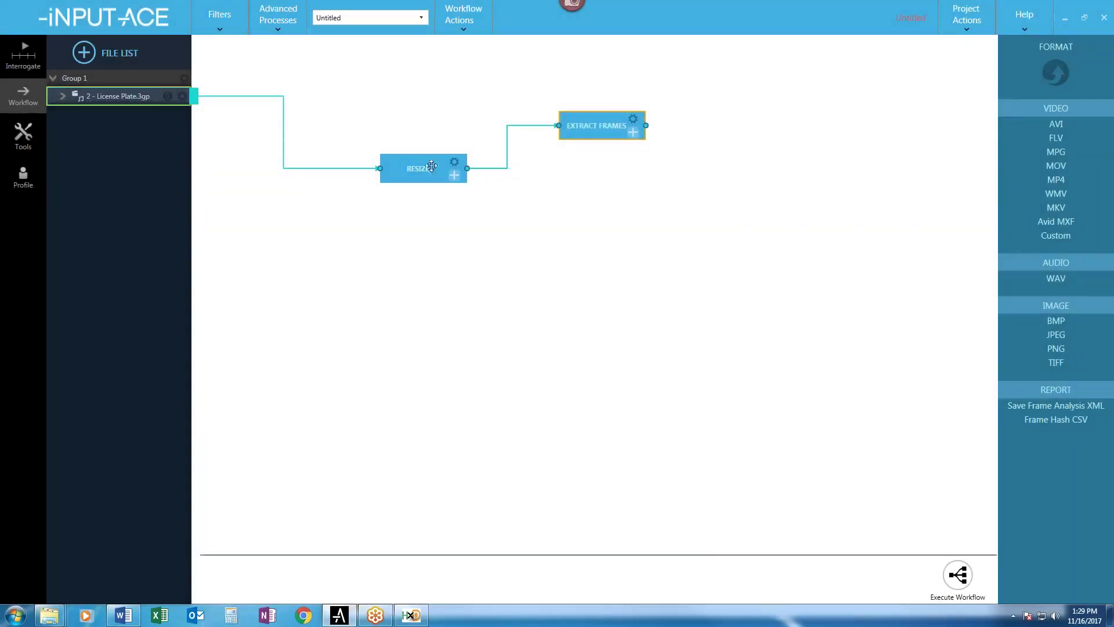
{"action": "left_click_drag", "start_coordinate": [430, 167], "coordinate": [371, 183]}
{"action": "left_click_drag", "start_coordinate": [589, 116], "coordinate": [605, 109]}
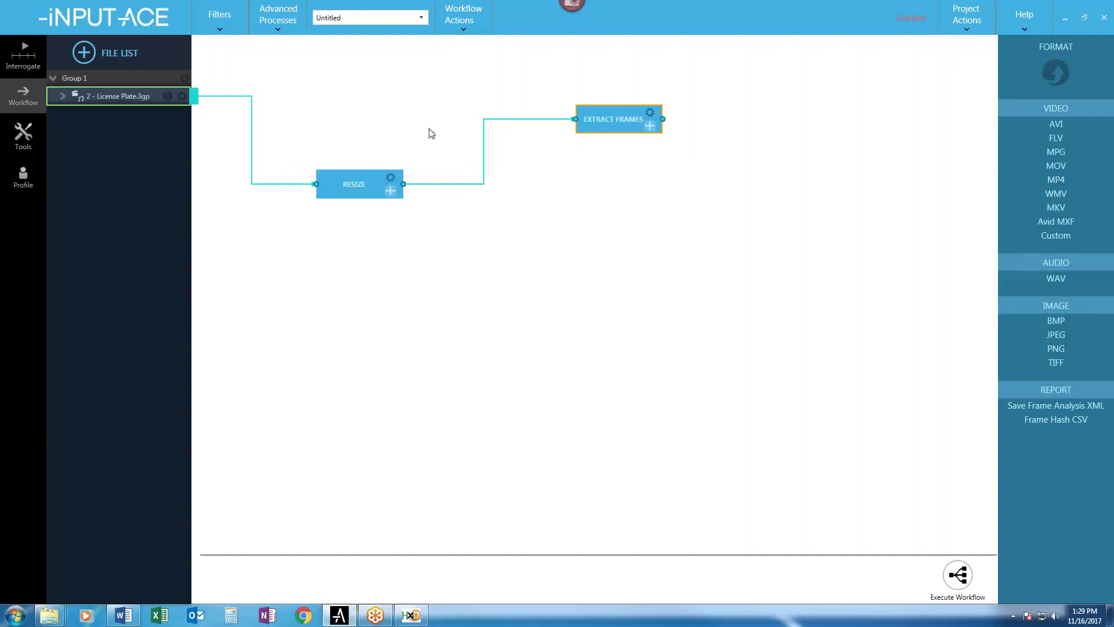
{"action": "left_click", "coordinate": [293, 14]}
Place a Frame Average node at the top right, fed by the Extract Frames output.
{"action": "left_click", "coordinate": [310, 116]}
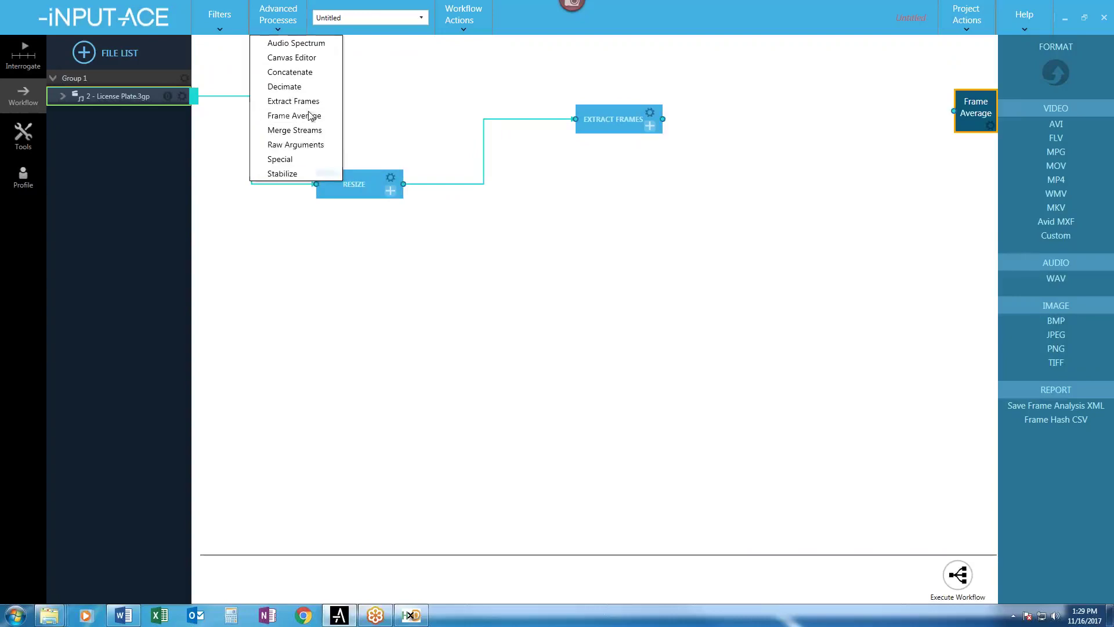
{"action": "left_click_drag", "start_coordinate": [968, 110], "coordinate": [975, 64]}
{"action": "left_click_drag", "start_coordinate": [662, 119], "coordinate": [953, 65]}
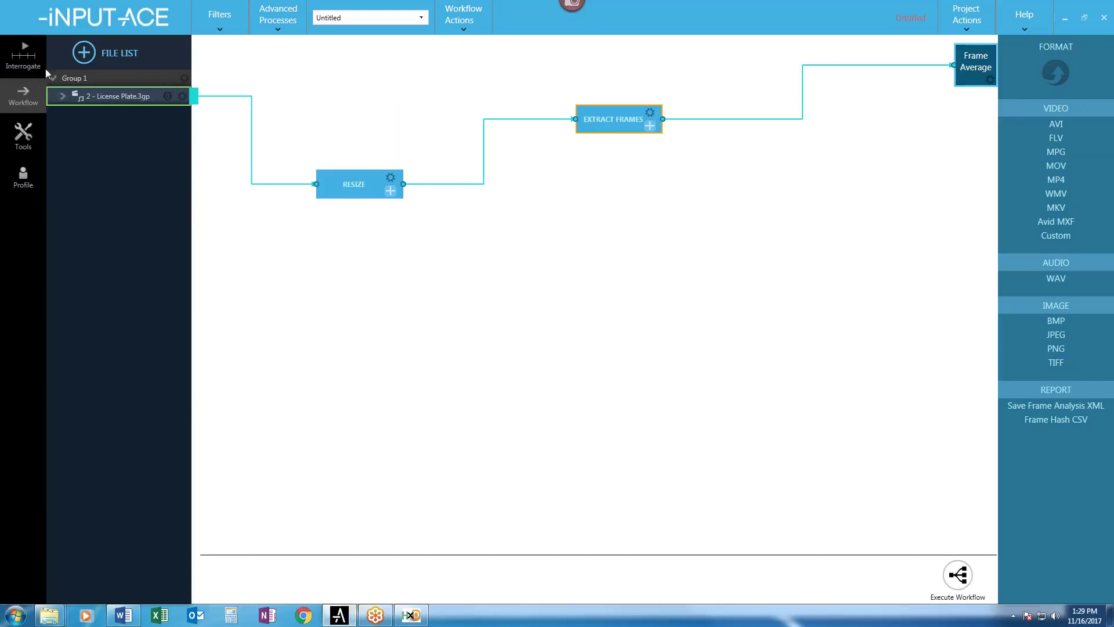
{"action": "left_click", "coordinate": [26, 58]}
{"action": "scroll", "coordinate": [584, 169], "scroll_direction": "down", "scroll_amount": 6}
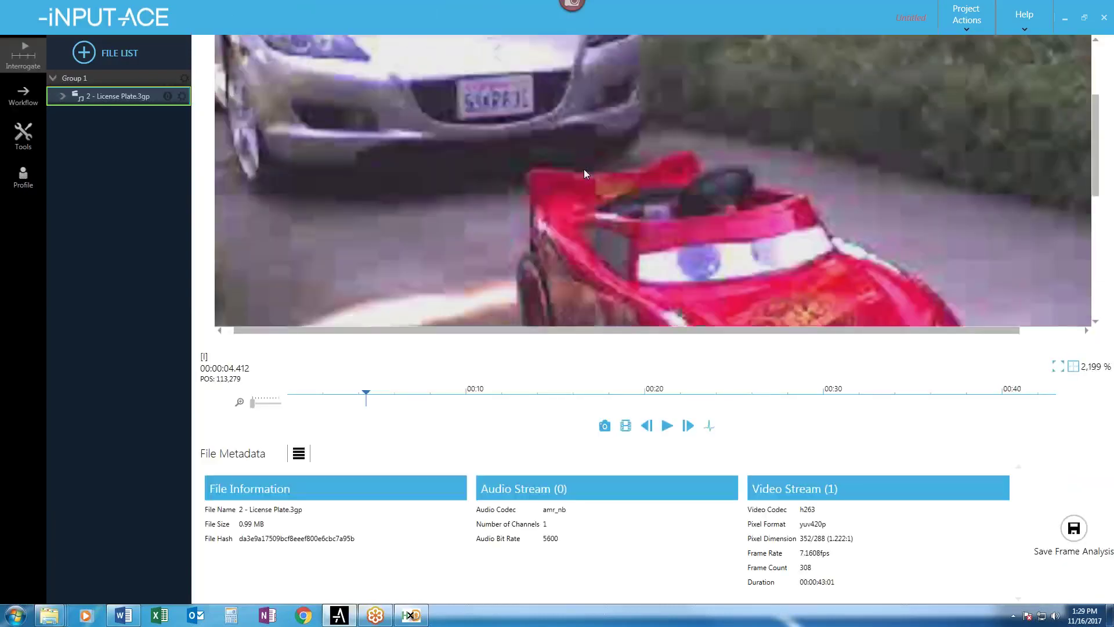
{"action": "scroll", "coordinate": [485, 184], "scroll_direction": "down", "scroll_amount": 4}
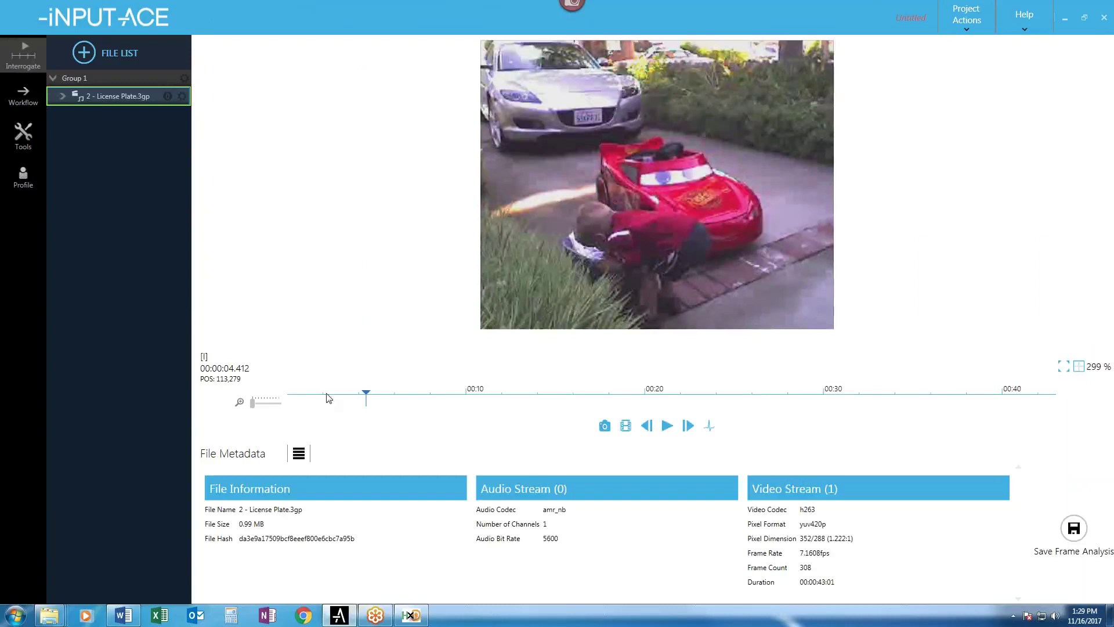
{"action": "left_click", "coordinate": [294, 398]}
{"action": "left_click", "coordinate": [446, 394]}
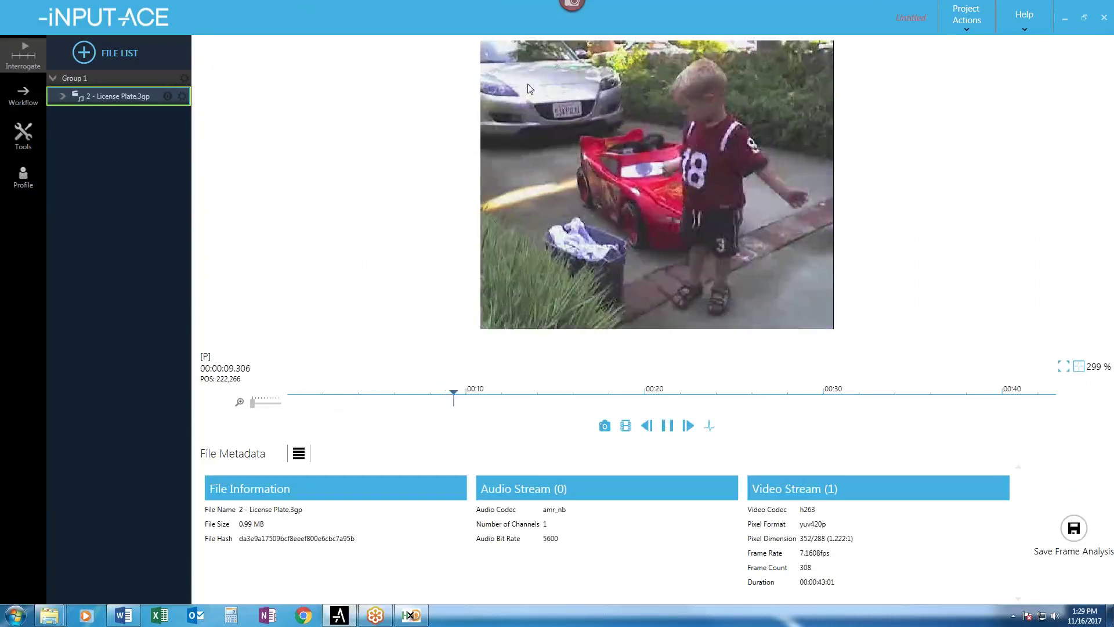
{"action": "left_click", "coordinate": [297, 395]}
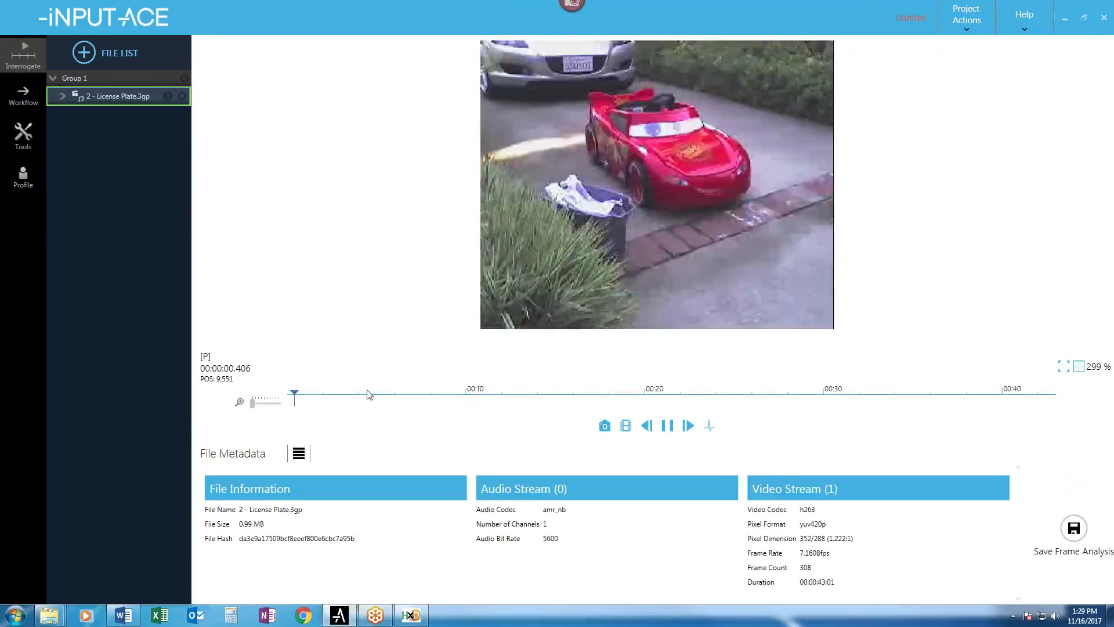
{"action": "key", "text": "space"}
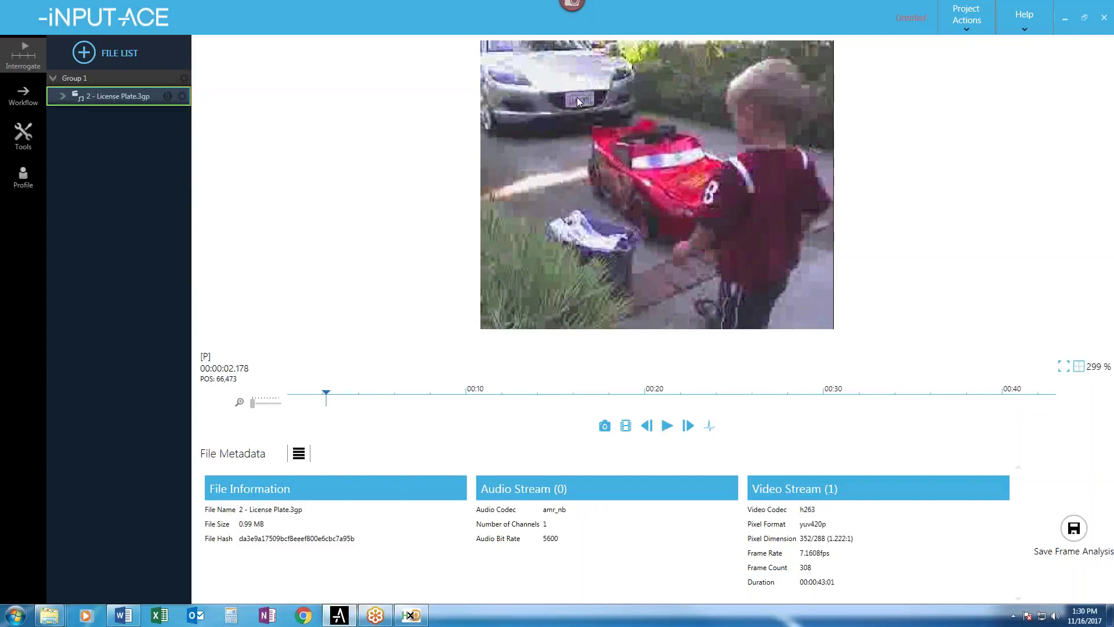
{"action": "left_click", "coordinate": [15, 103]}
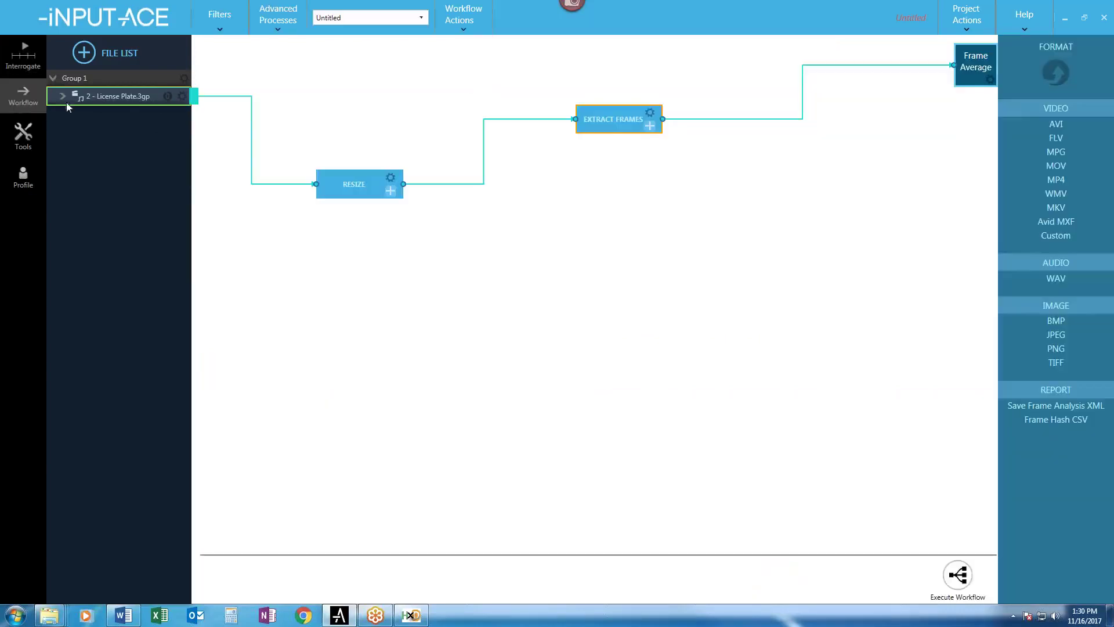
Enable Align Images, save the average as average.bmp in Outputs, and run the workflow.
{"action": "left_click", "coordinate": [990, 80]}
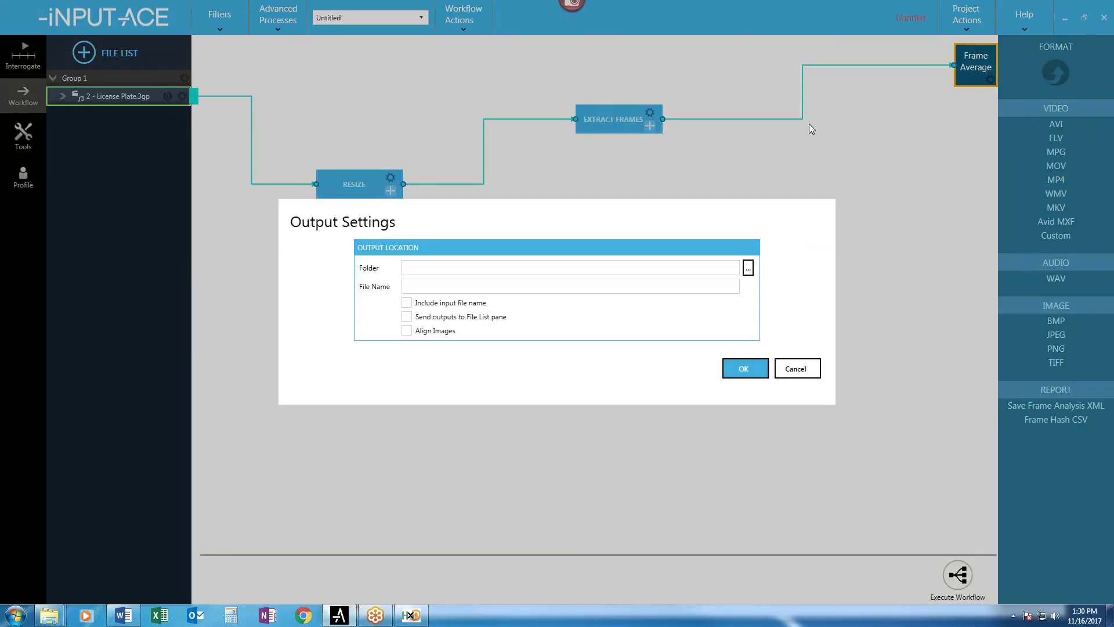
{"action": "left_click", "coordinate": [420, 333]}
{"action": "left_click", "coordinate": [748, 268]}
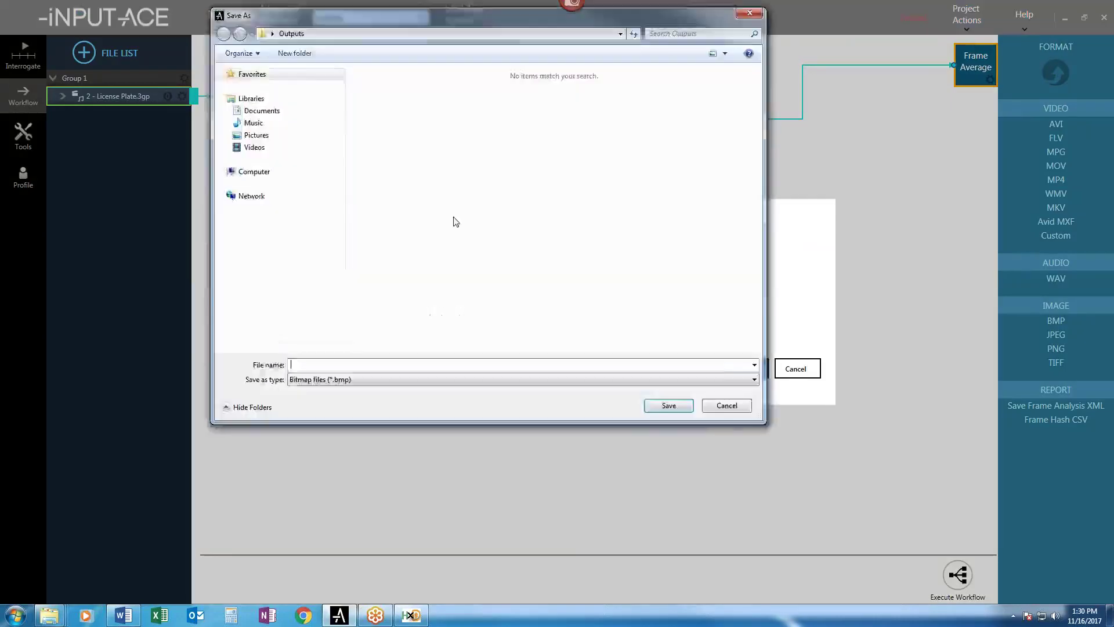
{"action": "type", "text": "average"}
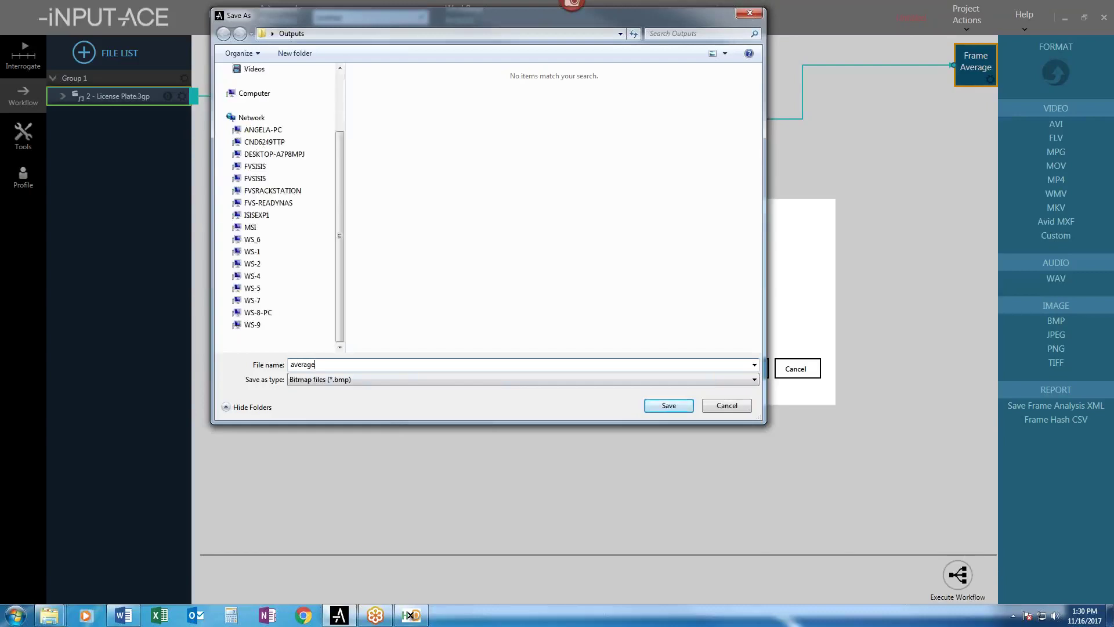
{"action": "key", "text": "Return"}
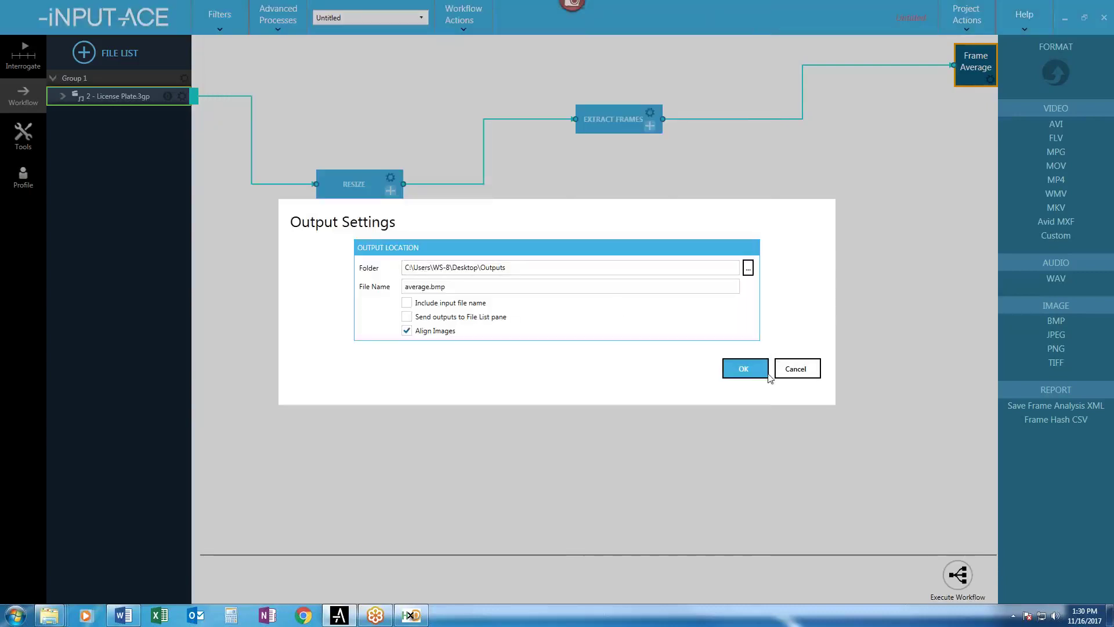
{"action": "left_click", "coordinate": [745, 369]}
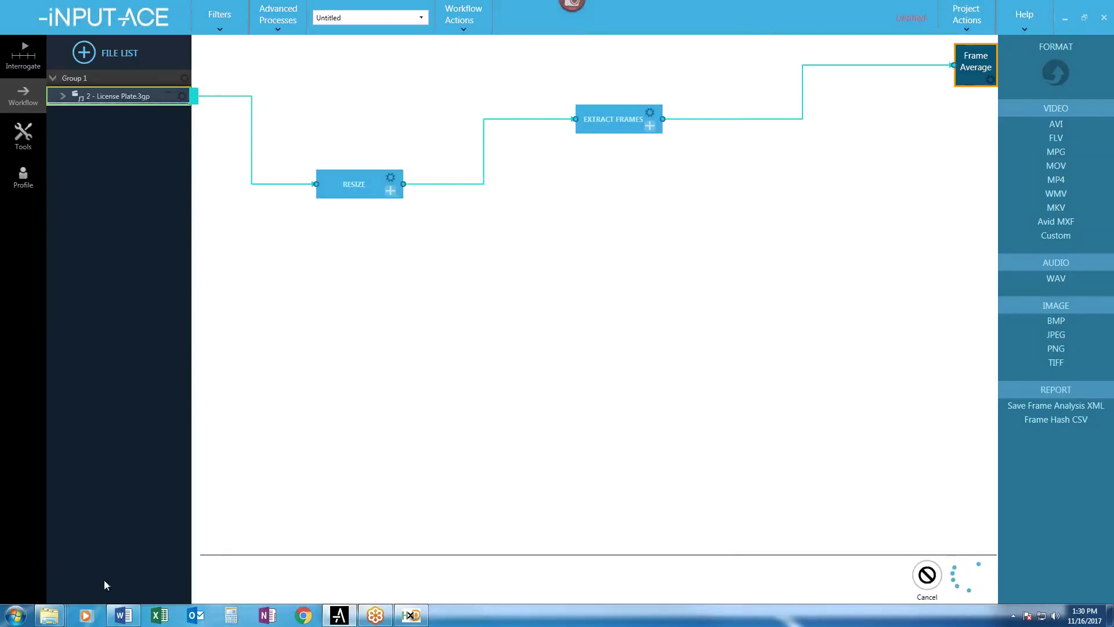
Check the newly created average.bmp in the Outputs folder in Explorer.
{"action": "mouse_move", "coordinate": [49, 615]}
{"action": "left_click", "coordinate": [224, 561]}
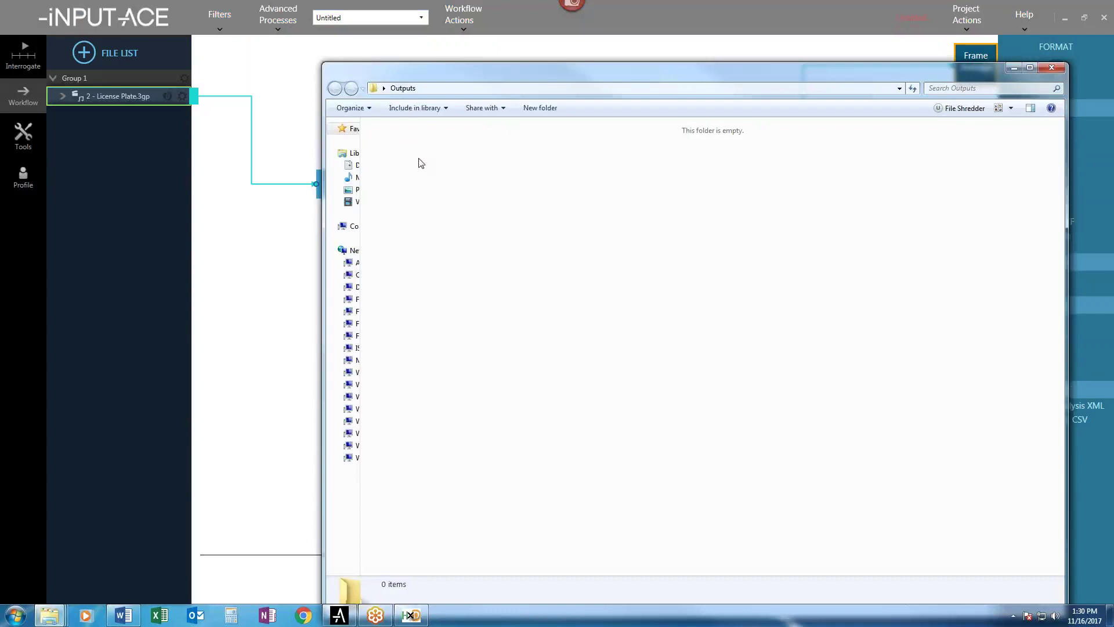
{"action": "left_click", "coordinate": [376, 162]}
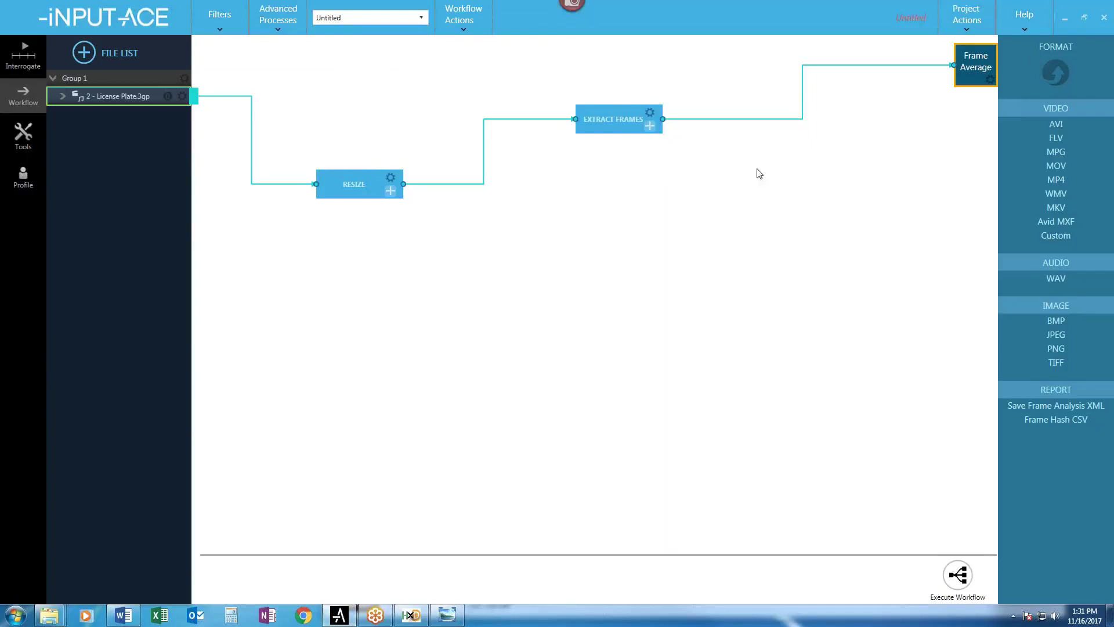
Save the Resize → Extract Frames → Frame Average chain as the workflow 'Align License Plate'.
{"action": "left_click", "coordinate": [462, 21]}
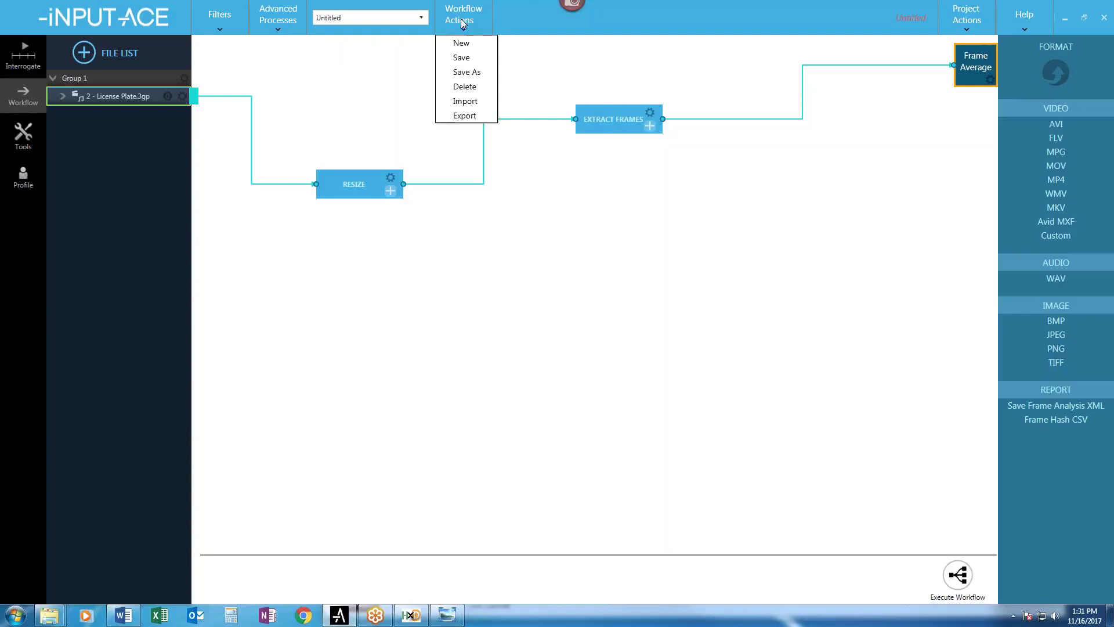
{"action": "left_click", "coordinate": [461, 58]}
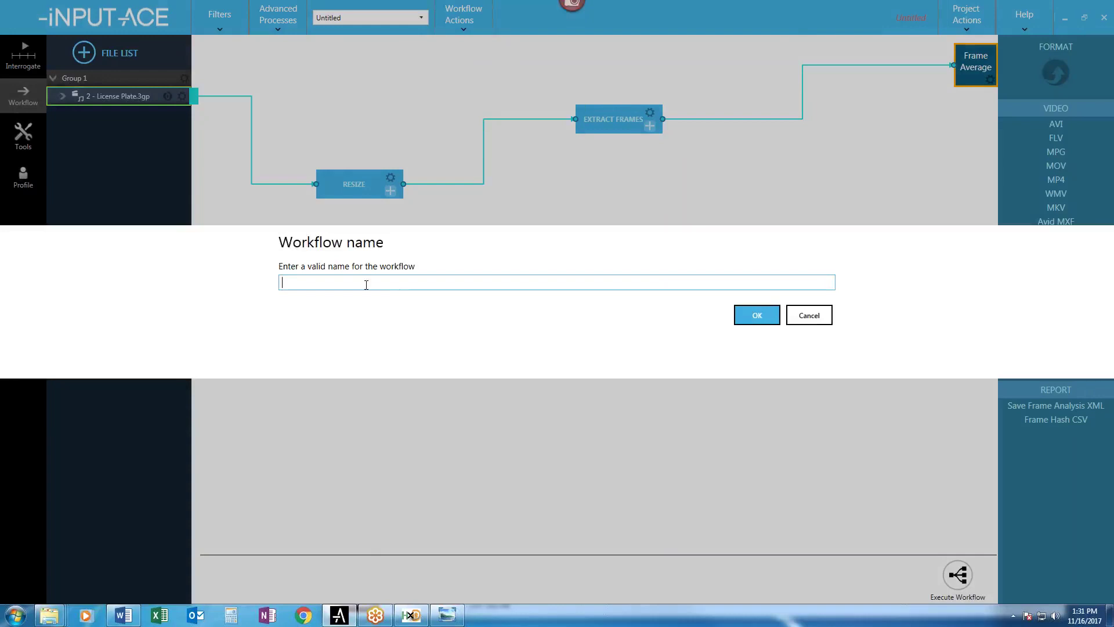
{"action": "type", "text": "Align License Plate"}
{"action": "key", "text": "Return"}
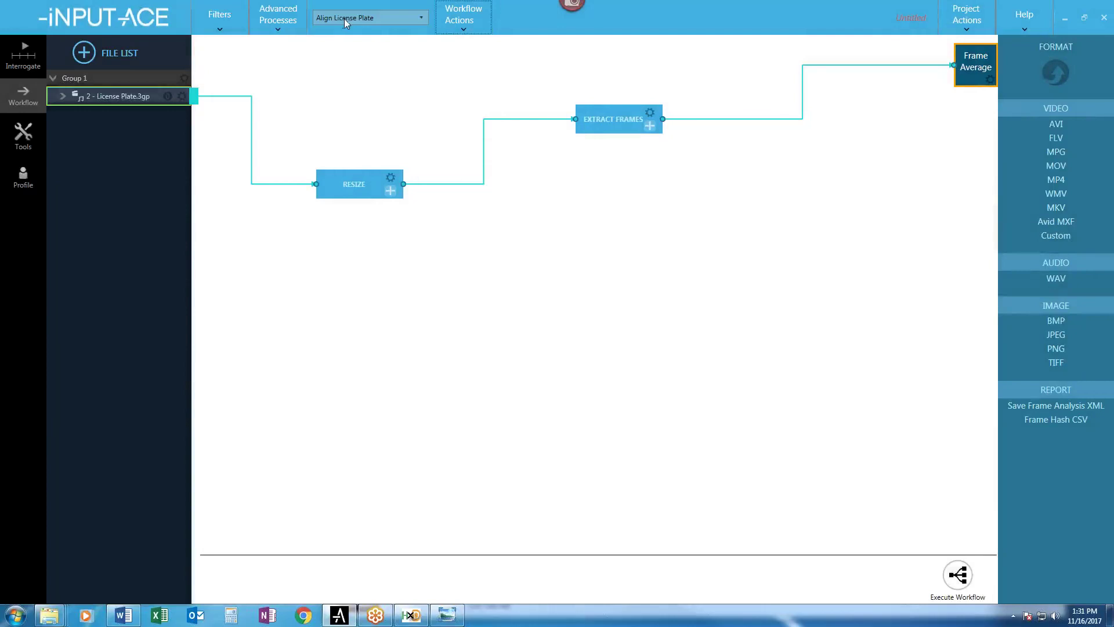
{"action": "left_click", "coordinate": [453, 21]}
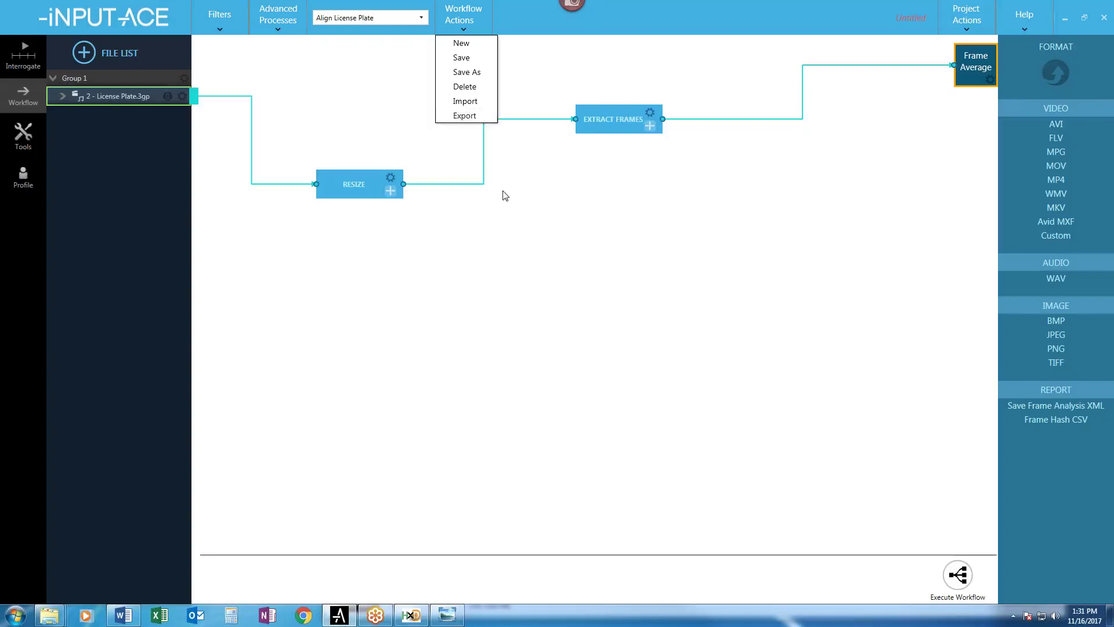
Load Aspect Ratio - Bilinear, Align License Plate, Overlay Timestamp, then General Workflow Tab Test Case 9.
{"action": "left_click", "coordinate": [388, 22]}
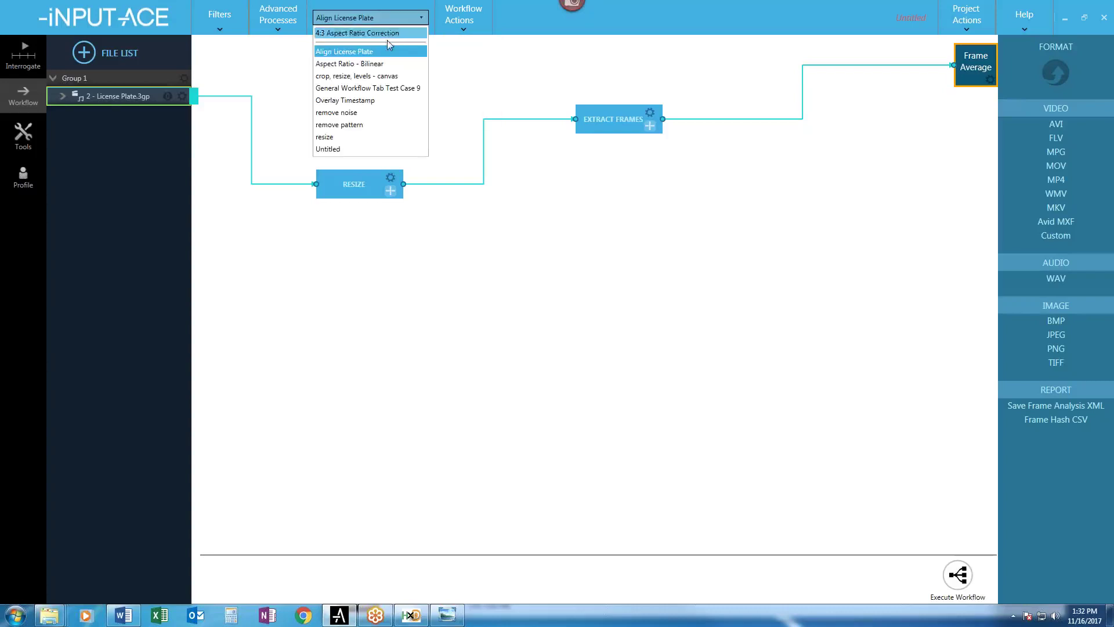
{"action": "left_click", "coordinate": [391, 64]}
{"action": "left_click", "coordinate": [378, 18]}
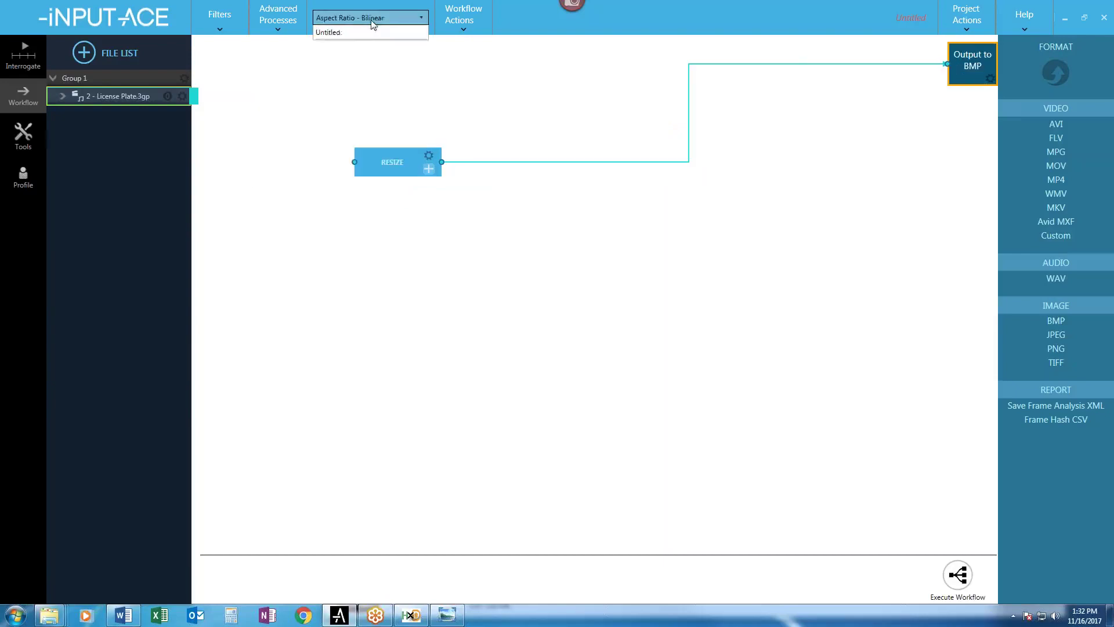
{"action": "left_click", "coordinate": [377, 52]}
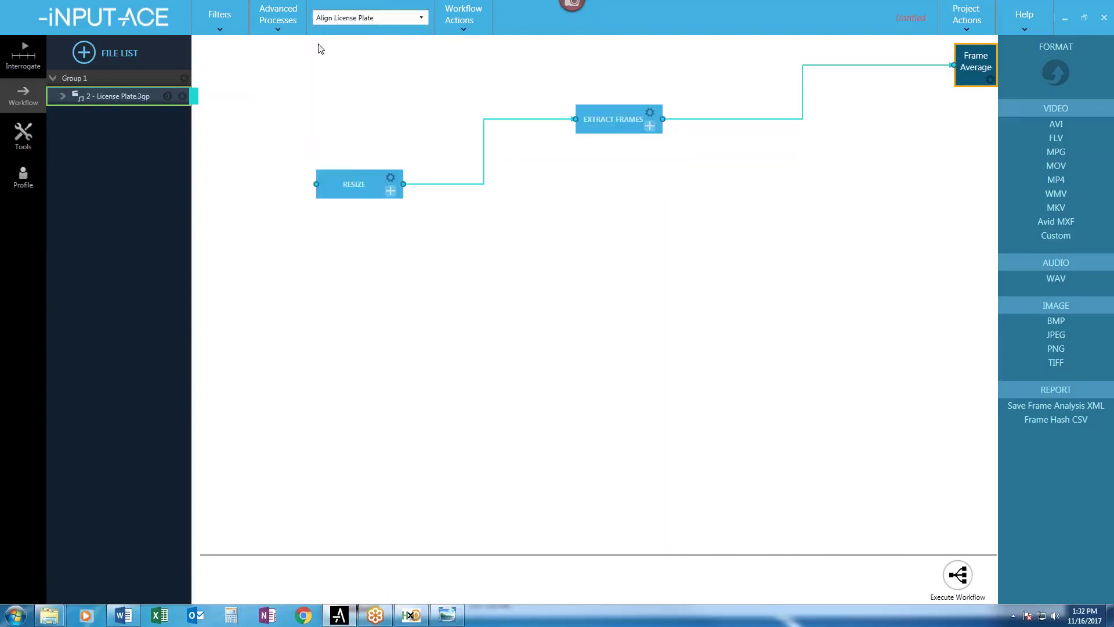
{"action": "left_click", "coordinate": [371, 18]}
{"action": "left_click", "coordinate": [369, 108]}
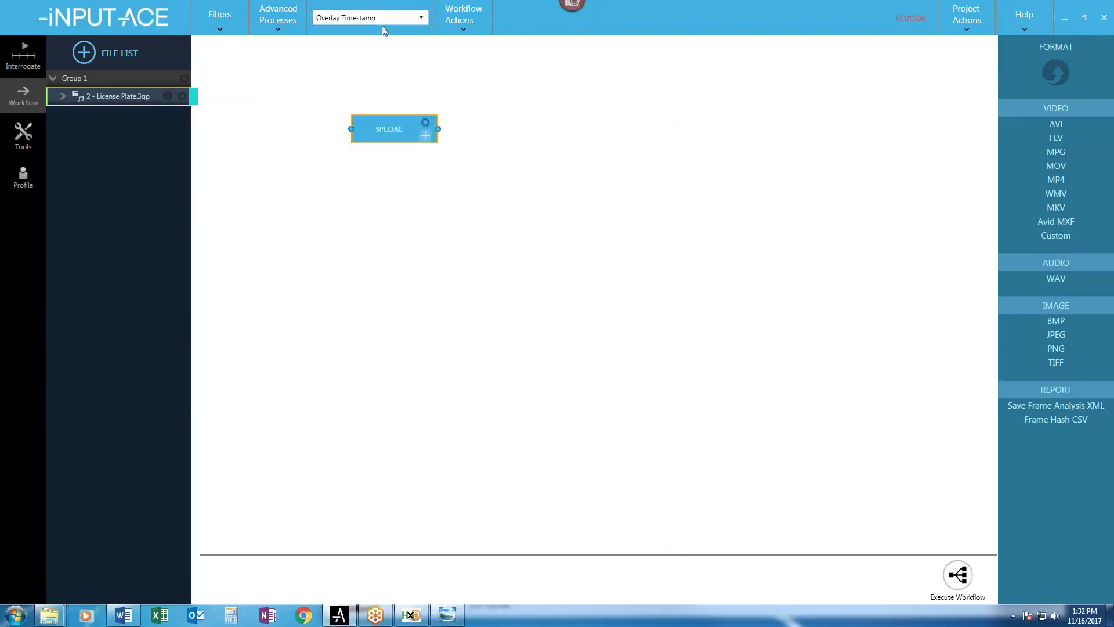
{"action": "left_click", "coordinate": [380, 21]}
{"action": "left_click", "coordinate": [371, 88]}
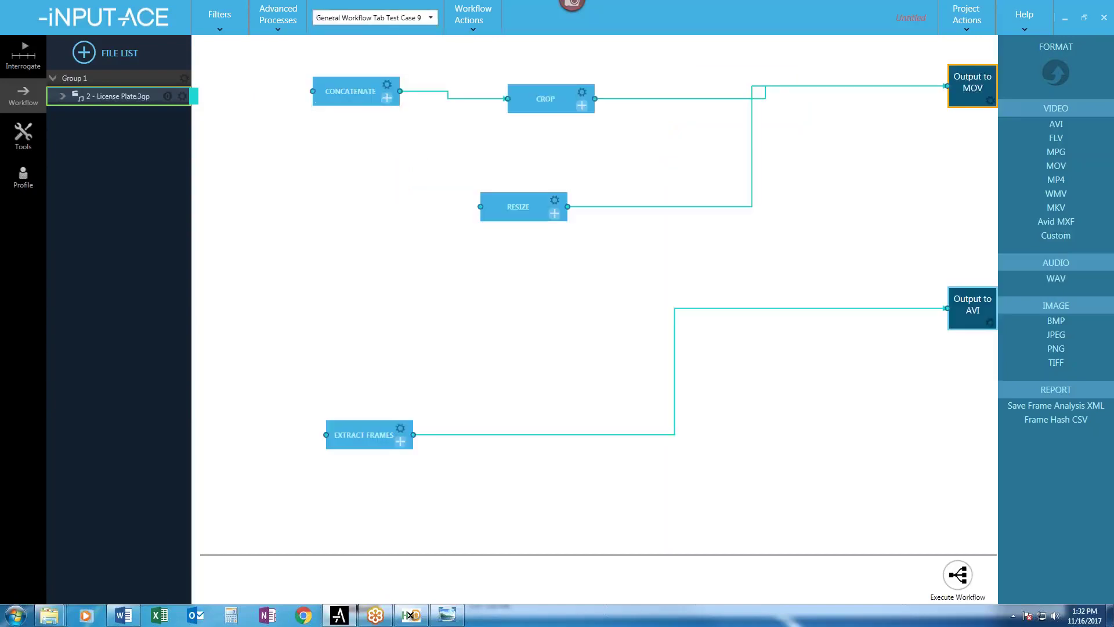
{"action": "left_click", "coordinate": [371, 18]}
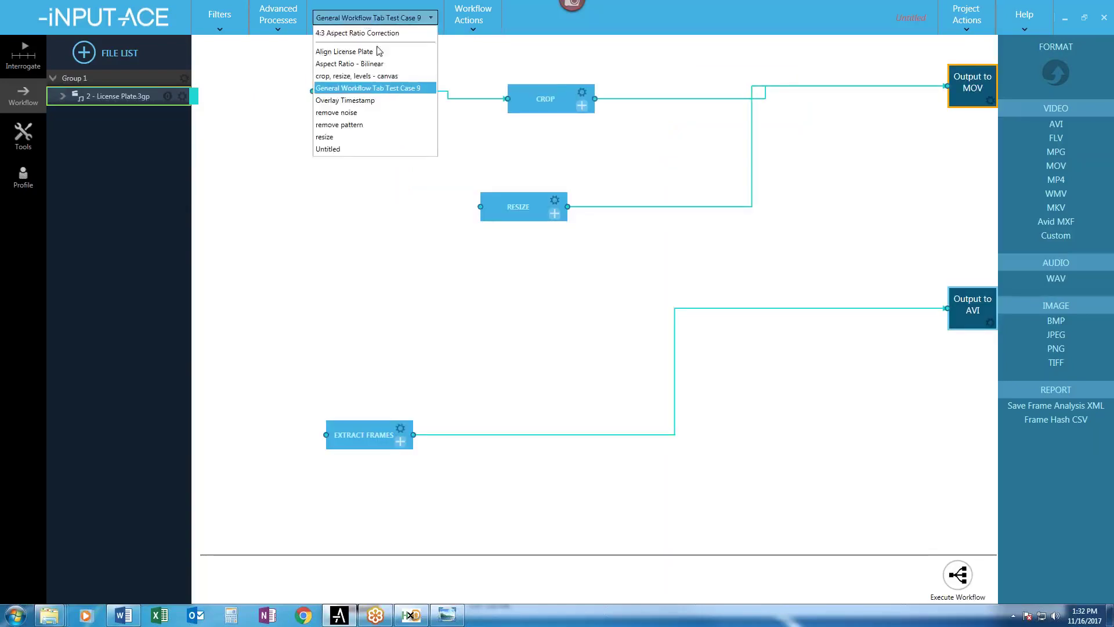